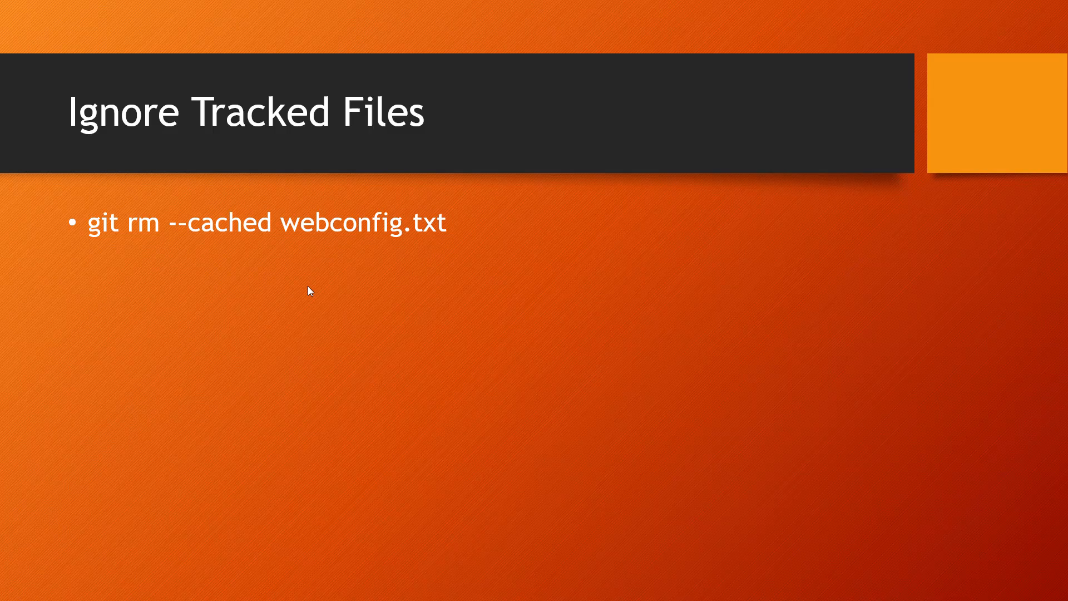
Step: Switch to VS Code and run git status, showing webconfig.txt as untracked
{"action": "key", "text": "alt+Tab"}
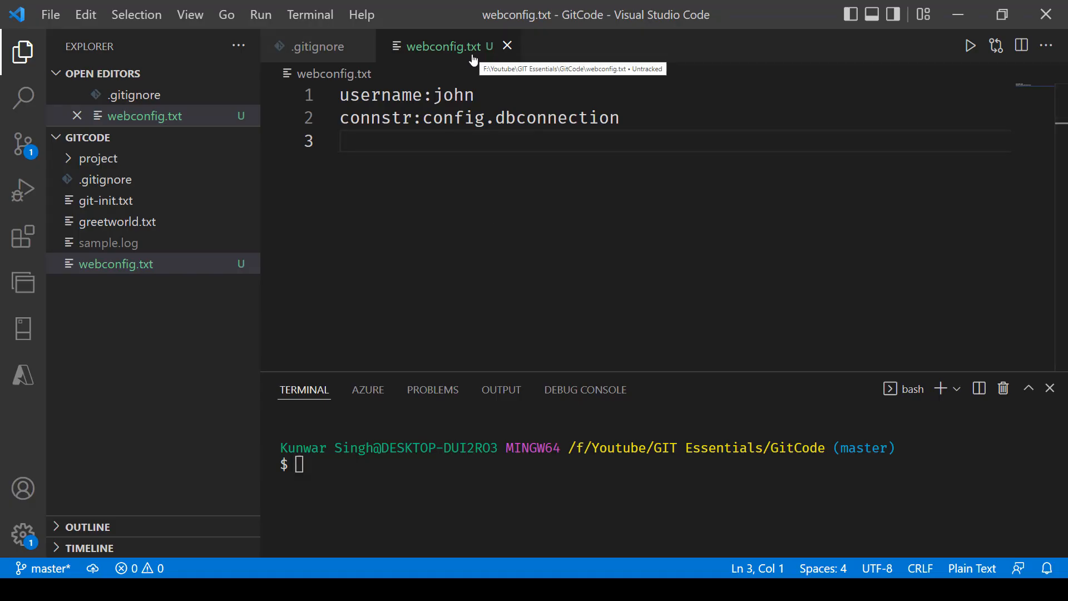
{"action": "left_click", "coordinate": [365, 494]}
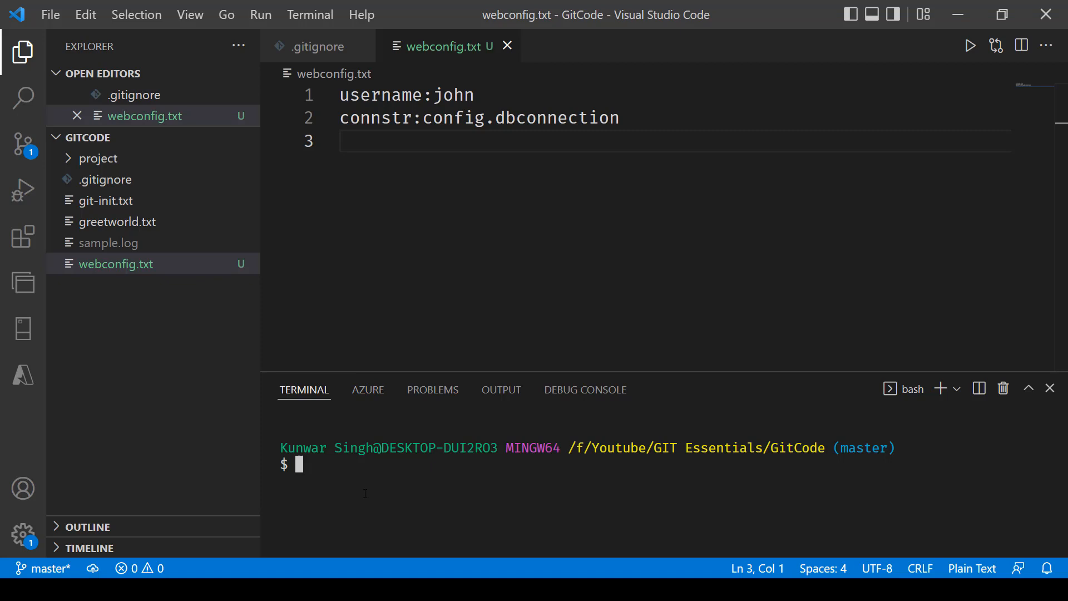
{"action": "type", "text": "gr"}
{"action": "key", "text": "BackSpace"}
{"action": "key", "text": "BackSpace"}
{"action": "type", "text": "gi"}
{"action": "type", "text": "t status"}
{"action": "key", "text": "Return"}
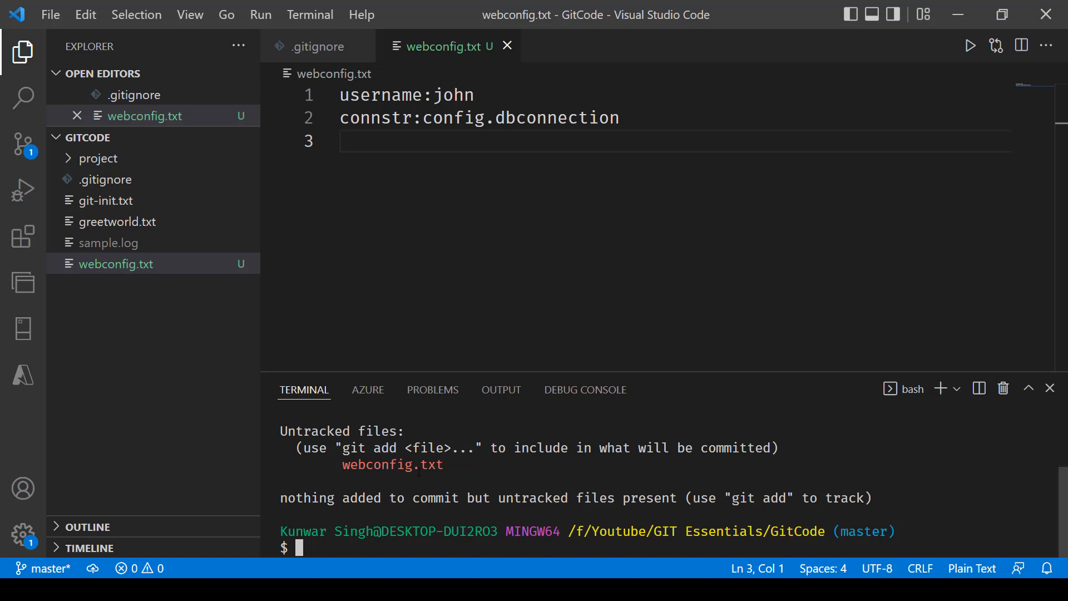
Step: Highlight webconfig.txt in the output, then view .gitignore and webconfig.txt in the editor
{"action": "left_click_drag", "start_coordinate": [451, 464], "coordinate": [412, 464]}
{"action": "left_click", "coordinate": [410, 498]}
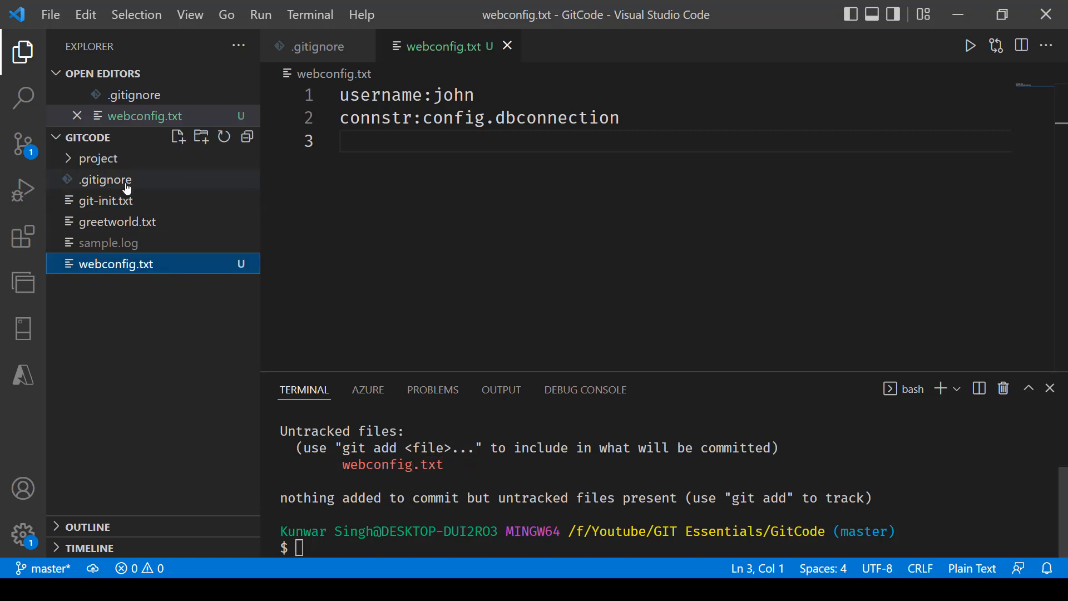
{"action": "left_click", "coordinate": [105, 179]}
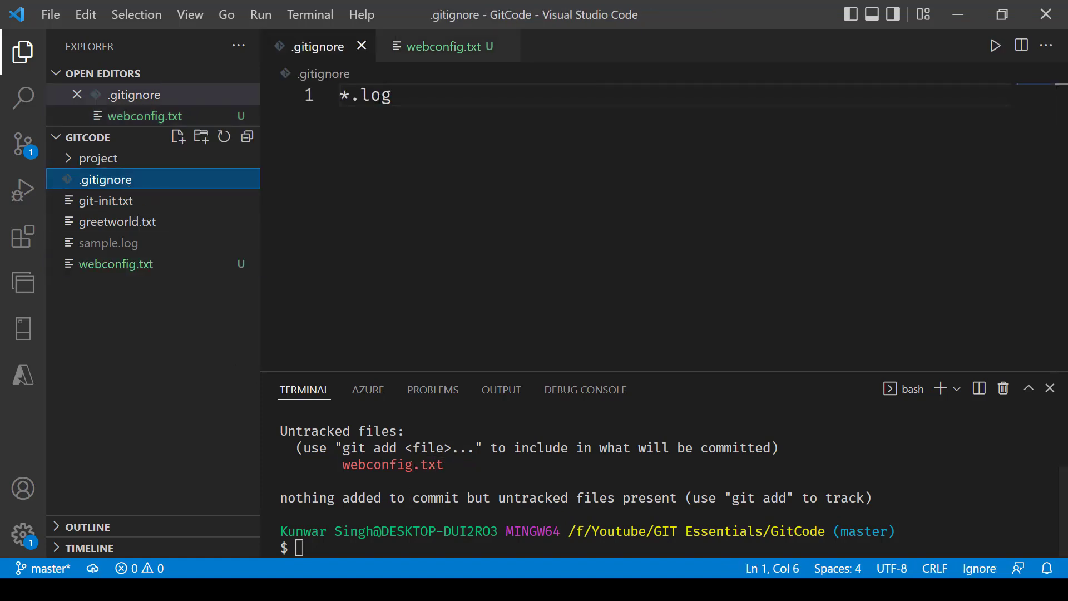
{"action": "left_click", "coordinate": [115, 263]}
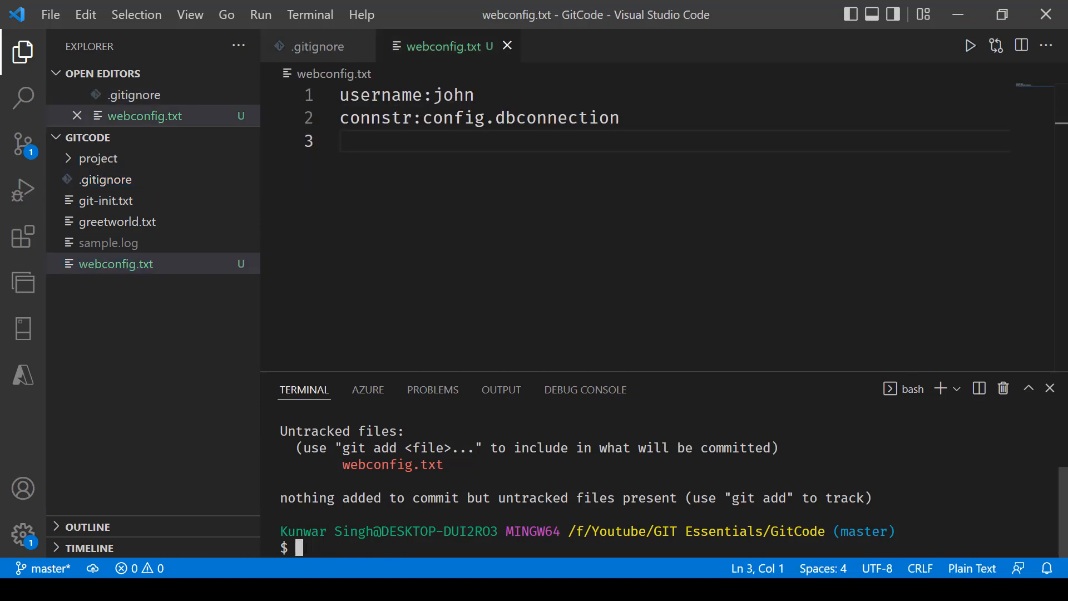
{"action": "type", "text": "git add "}
{"action": "type", "text": "w"}
{"action": "type", "text": "evb"}
Step: Run git add webconfig.txt, then git status showing it staged as a new file
{"action": "key", "text": "BackSpace"}
{"action": "key", "text": "BackSpace"}
{"action": "type", "text": "bc"}
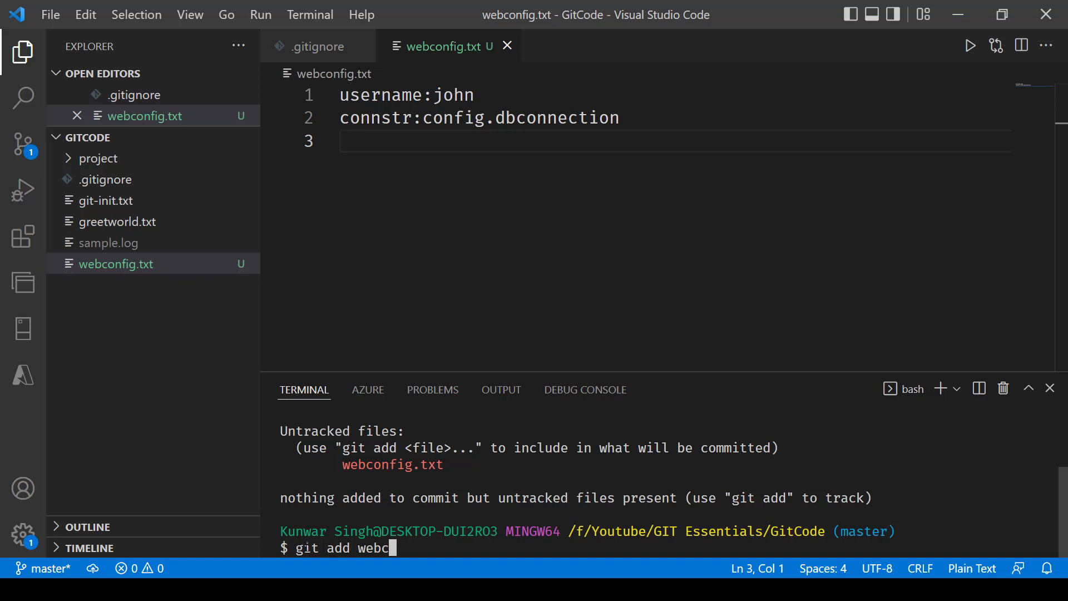
{"action": "type", "text": "onfig.txt"}
{"action": "key", "text": "Return"}
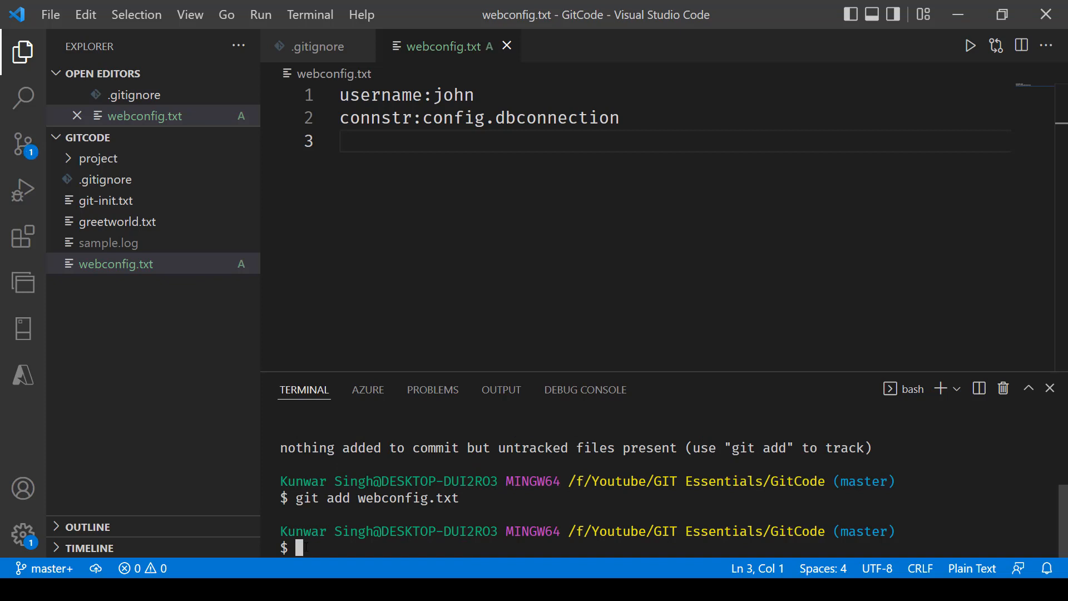
{"action": "type", "text": "git "}
{"action": "type", "text": "sta"}
{"action": "type", "text": "tus"}
{"action": "key", "text": "Return"}
{"action": "type", "text": "."}
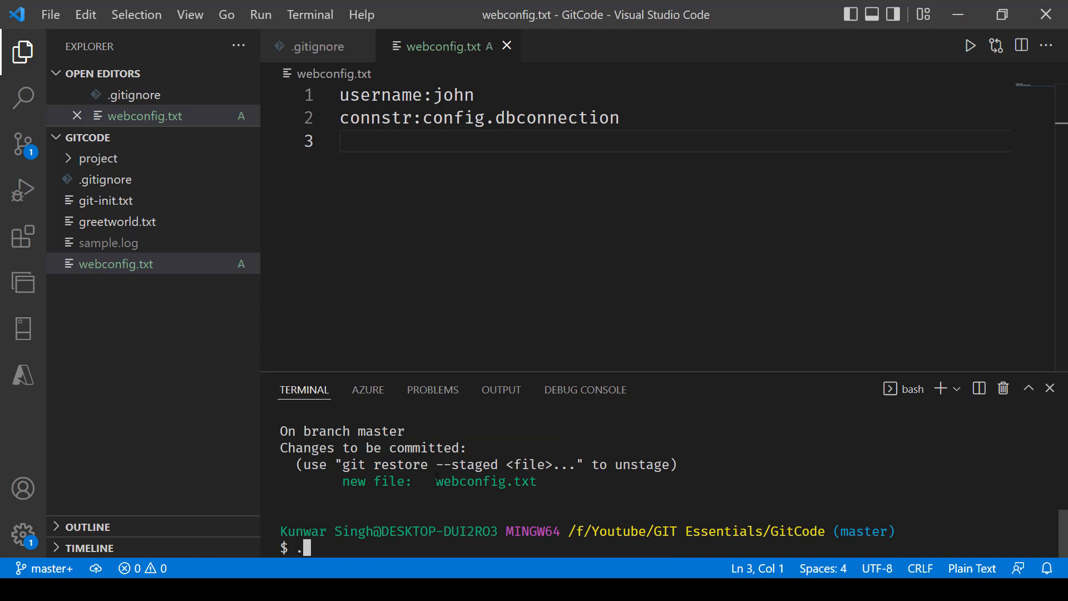
{"action": "key", "text": "BackSpace"}
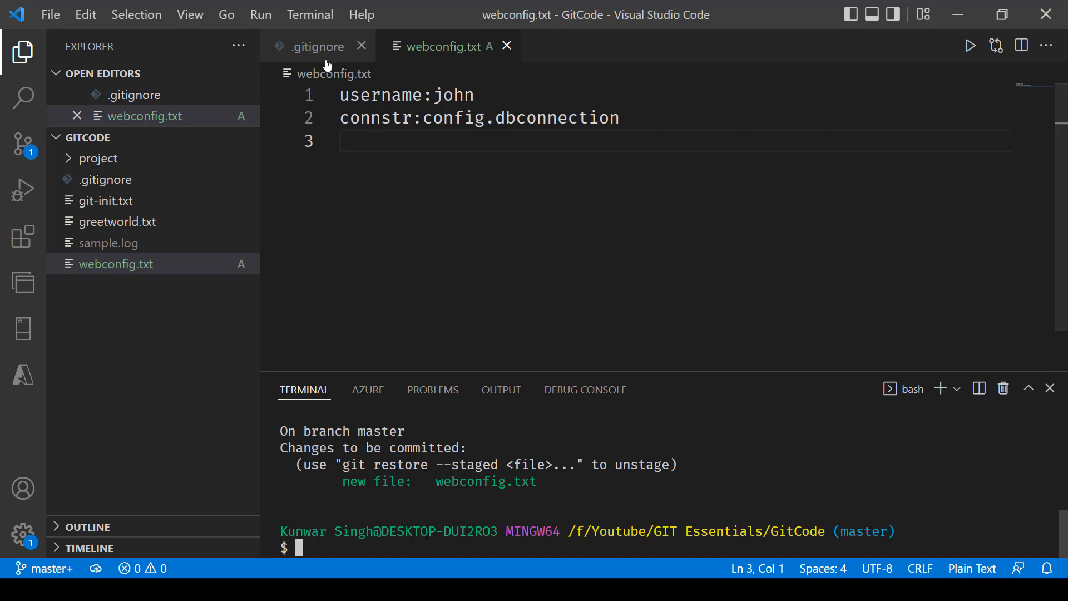
Step: Add webconfig.txt on a new line below *.log in .gitignore and save it
{"action": "left_click", "coordinate": [318, 45]}
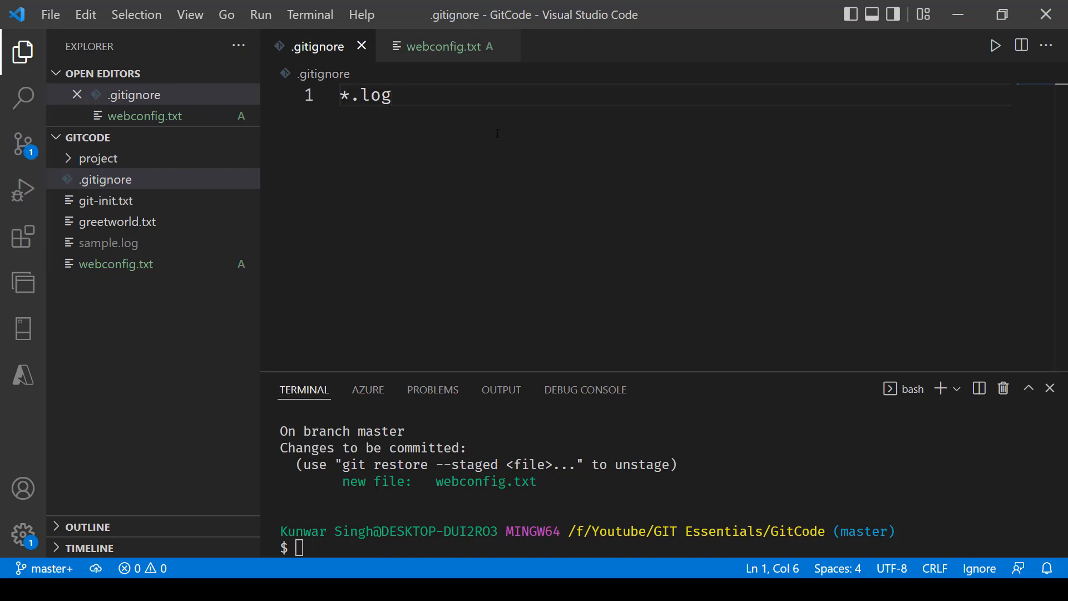
{"action": "key", "text": "Return"}
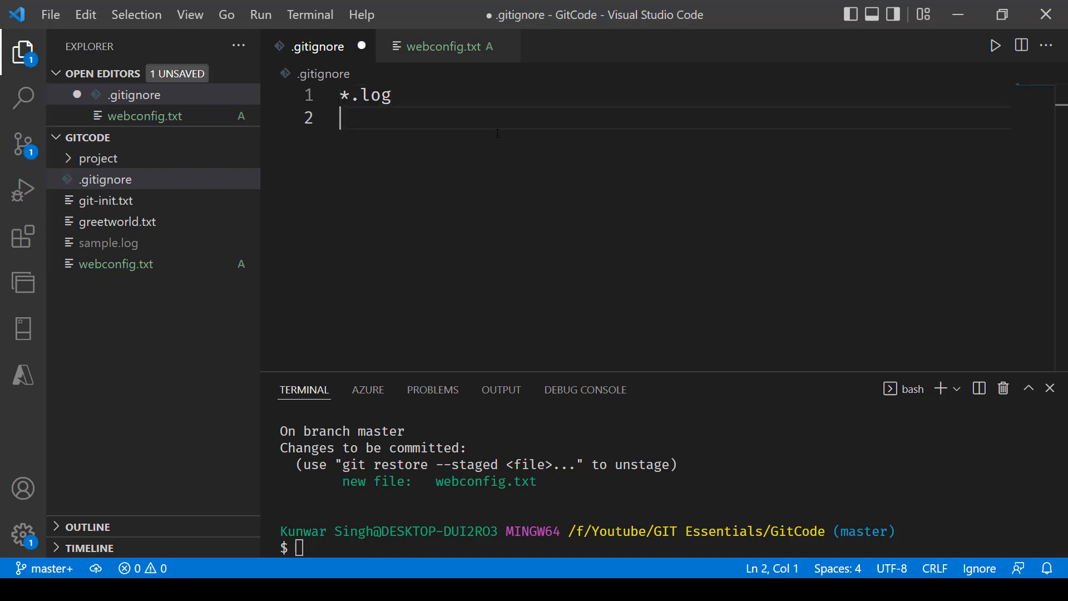
{"action": "type", "text": "*."}
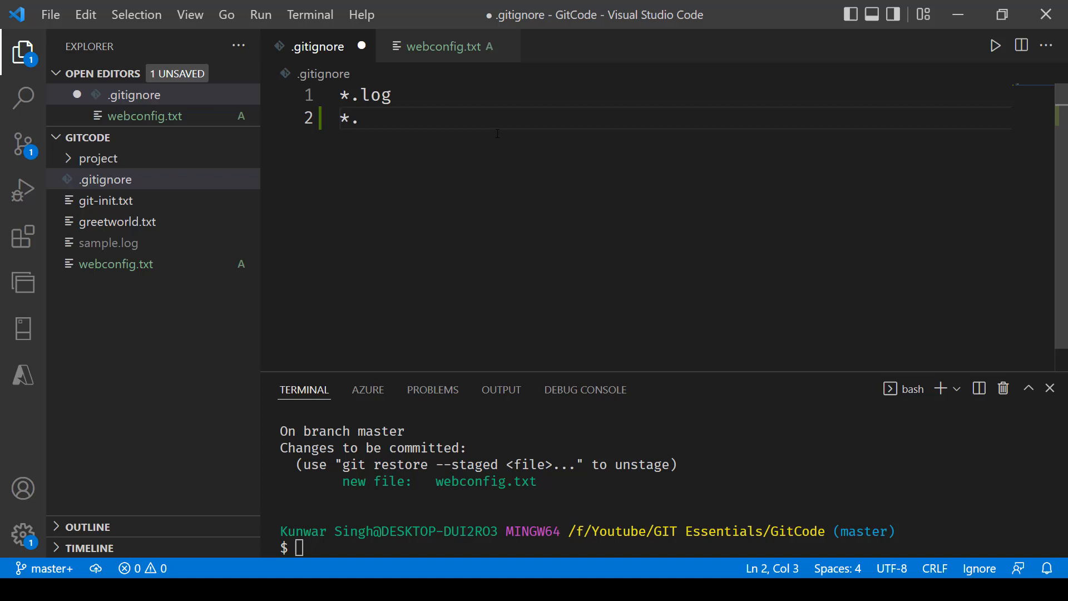
{"action": "key", "text": "BackSpace"}
{"action": "key", "text": "BackSpace"}
{"action": "type", "text": "webc"}
{"action": "type", "text": "onfig.txt"}
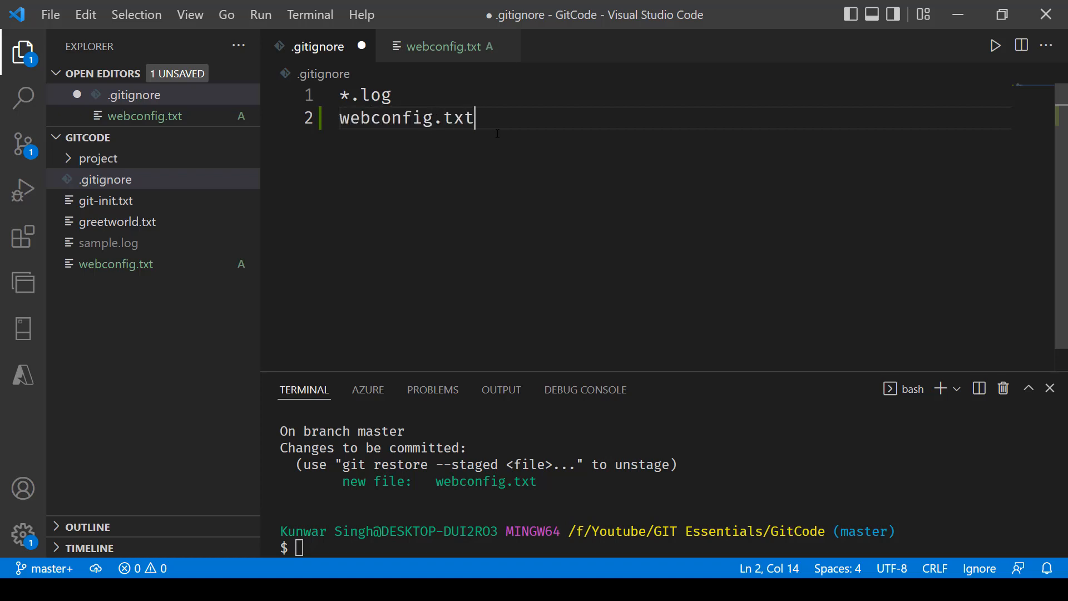
{"action": "key", "text": "ctrl+s"}
{"action": "mouse_move", "coordinate": [317, 46]}
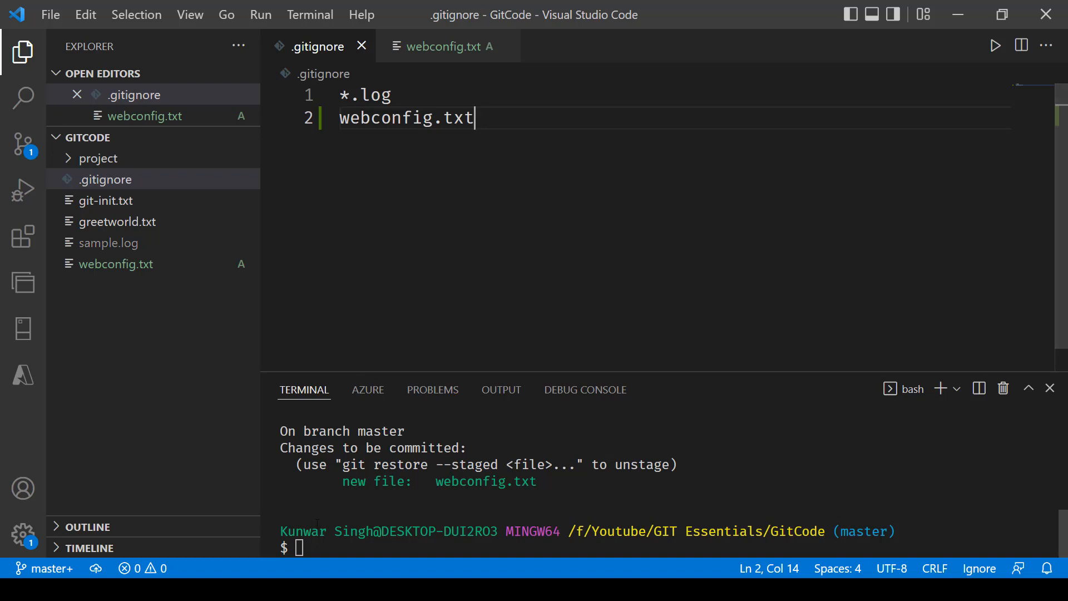
{"action": "left_click", "coordinate": [440, 48]}
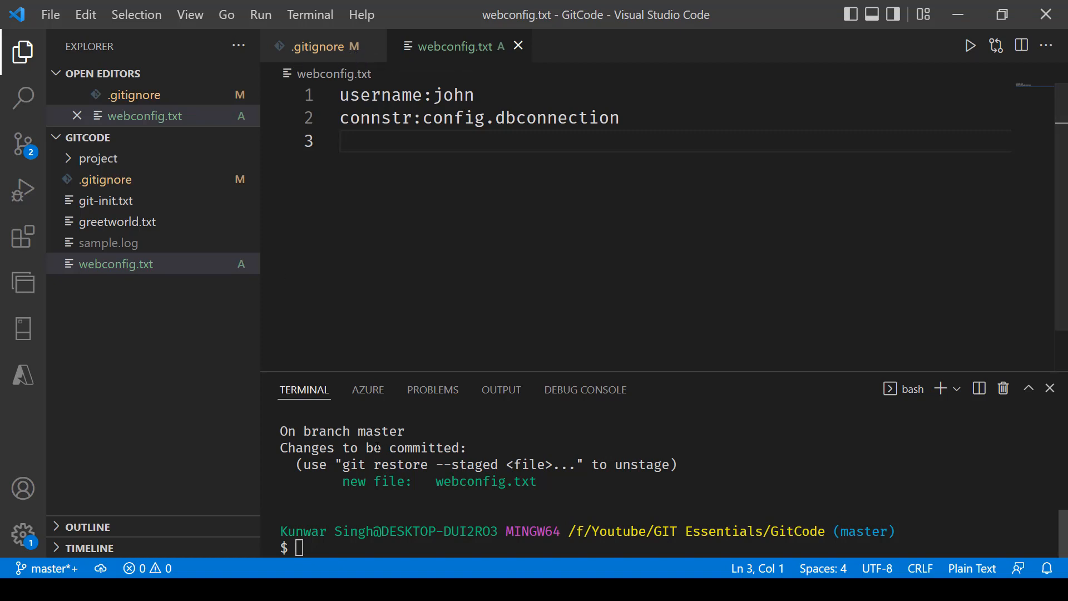
Step: Run git commit -m "ignore txt files", committing webconfig.txt
{"action": "left_click", "coordinate": [404, 549]}
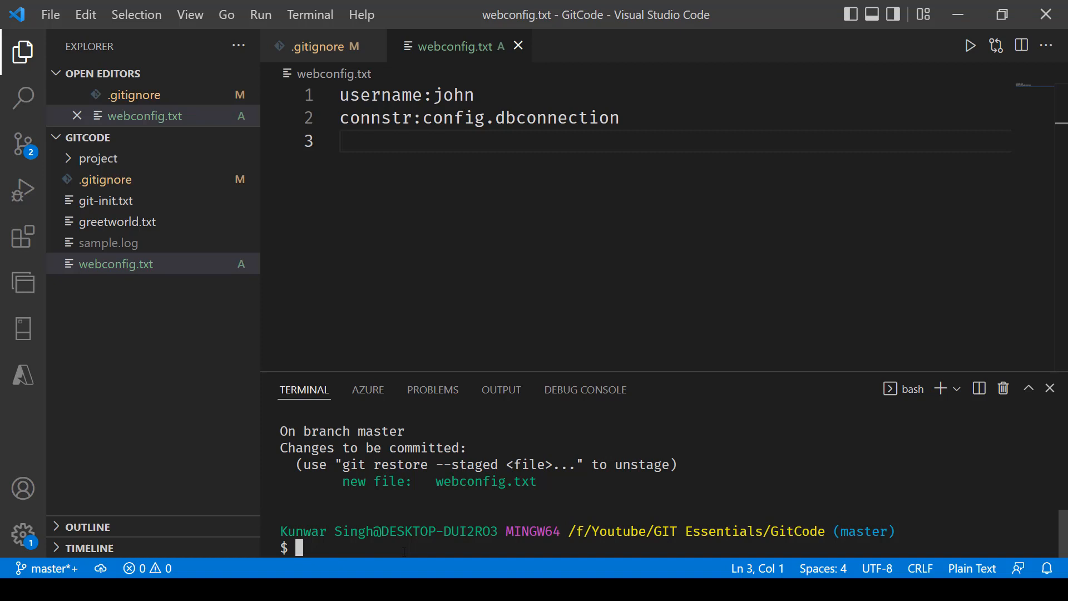
{"action": "type", "text": "git commit "}
{"action": "type", "text": "-m \""}
{"action": "type", "text": "ignio"}
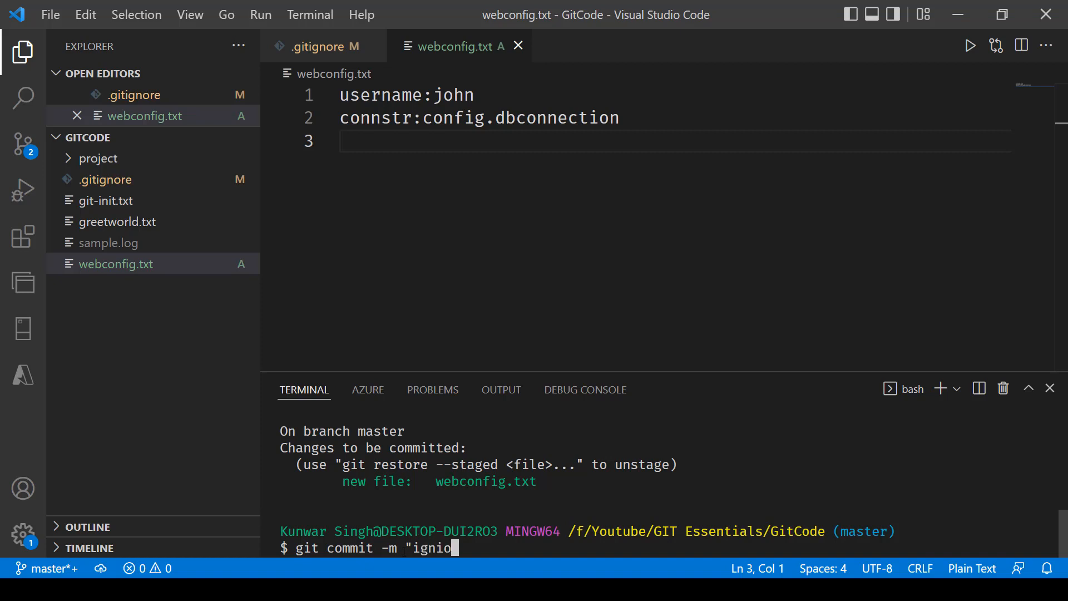
{"action": "key", "text": "BackSpace"}
{"action": "key", "text": "BackSpace"}
{"action": "type", "text": "ore "}
{"action": "type", "text": "txt fil"}
{"action": "key", "text": "BackSpace"}
{"action": "key", "text": "BackSpace"}
{"action": "type", "text": "il;"}
{"action": "key", "text": "BackSpace"}
{"action": "type", "text": "es\""}
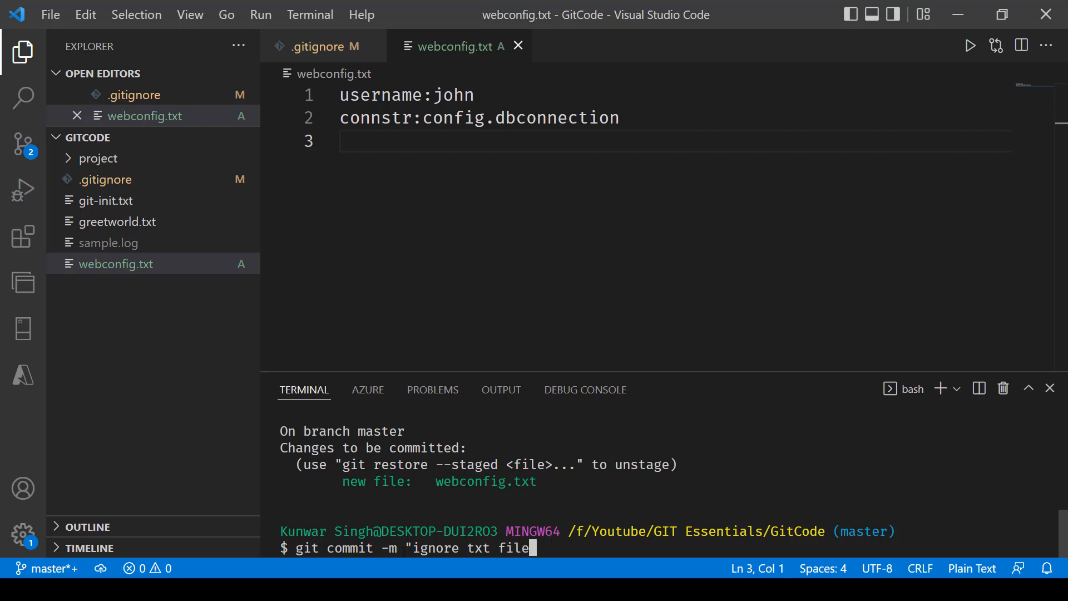
{"action": "key", "text": "Return"}
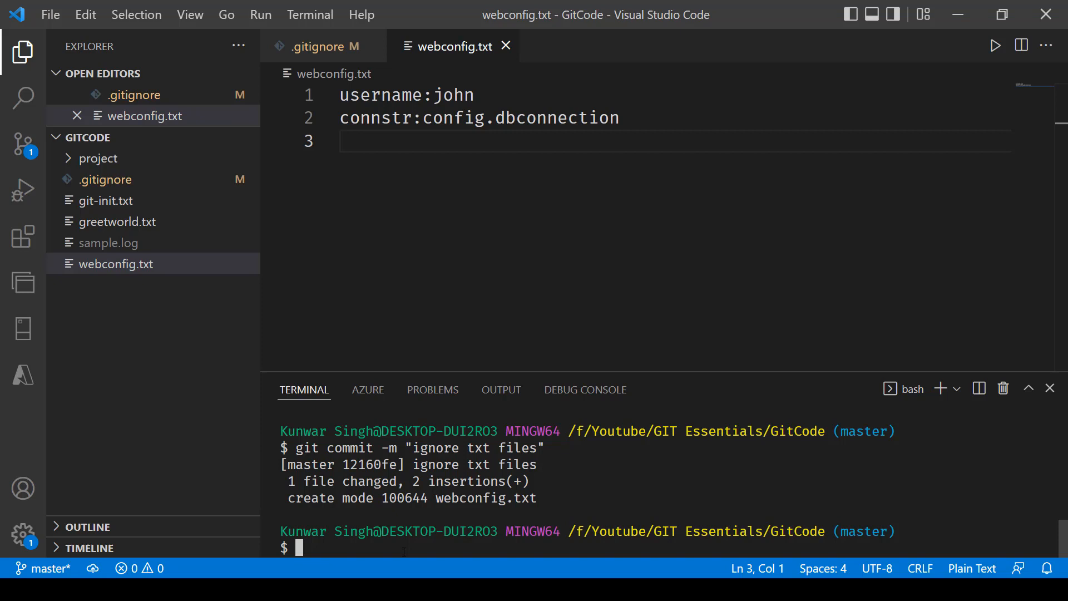
Step: Add a third line "password:" to webconfig.txt and save it
{"action": "left_click", "coordinate": [391, 142]}
{"action": "type", "text": "passwio"}
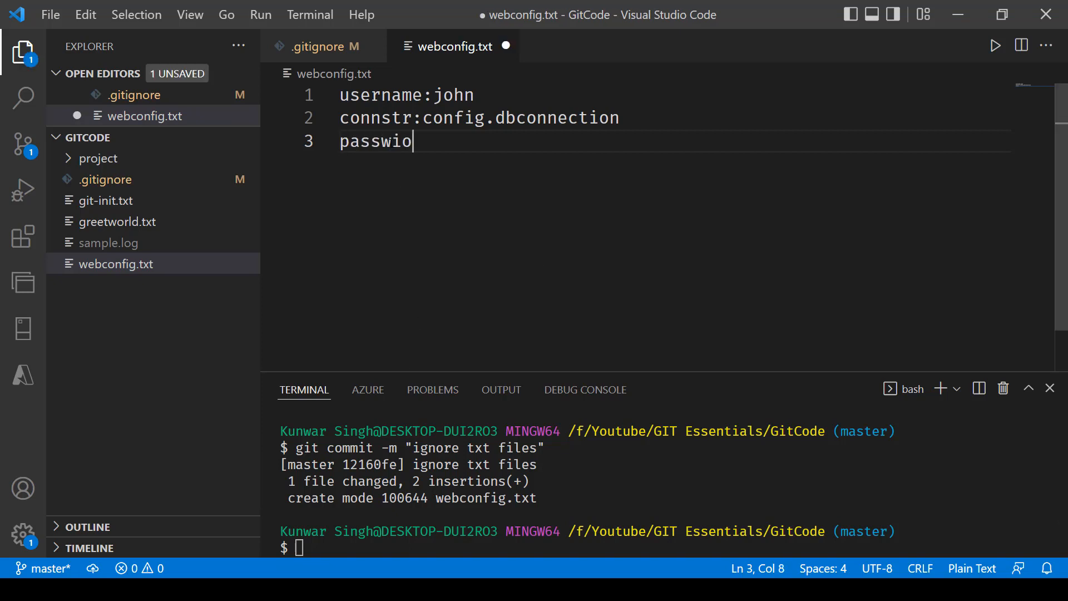
{"action": "key", "text": "BackSpace"}
{"action": "key", "text": "BackSpace"}
{"action": "type", "text": "ord"}
{"action": "type", "text": ":"}
{"action": "key", "text": "ctrl+s"}
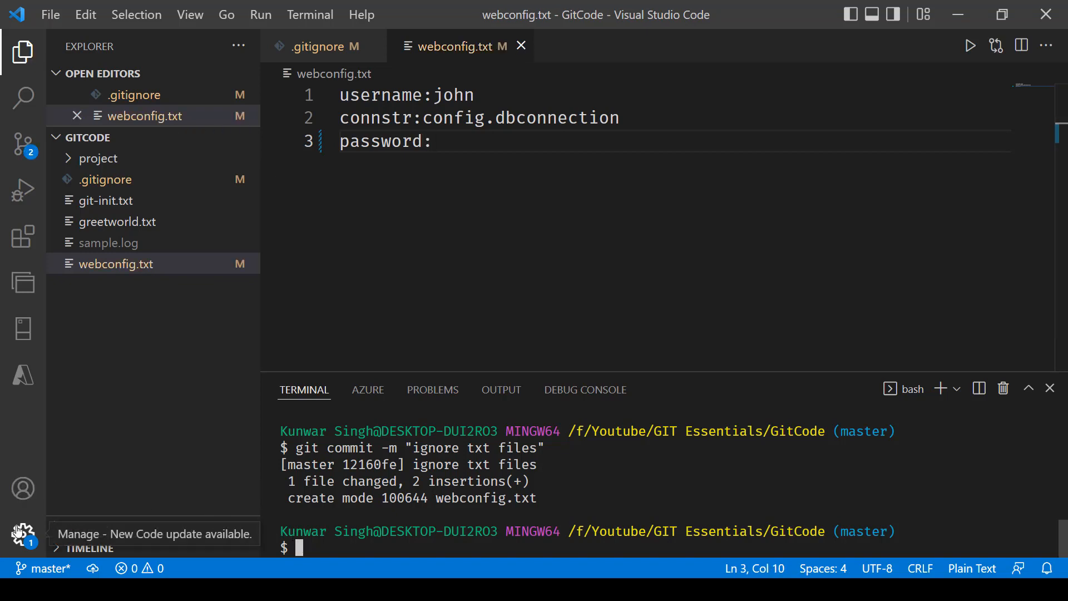
{"action": "type", "text": "git"}
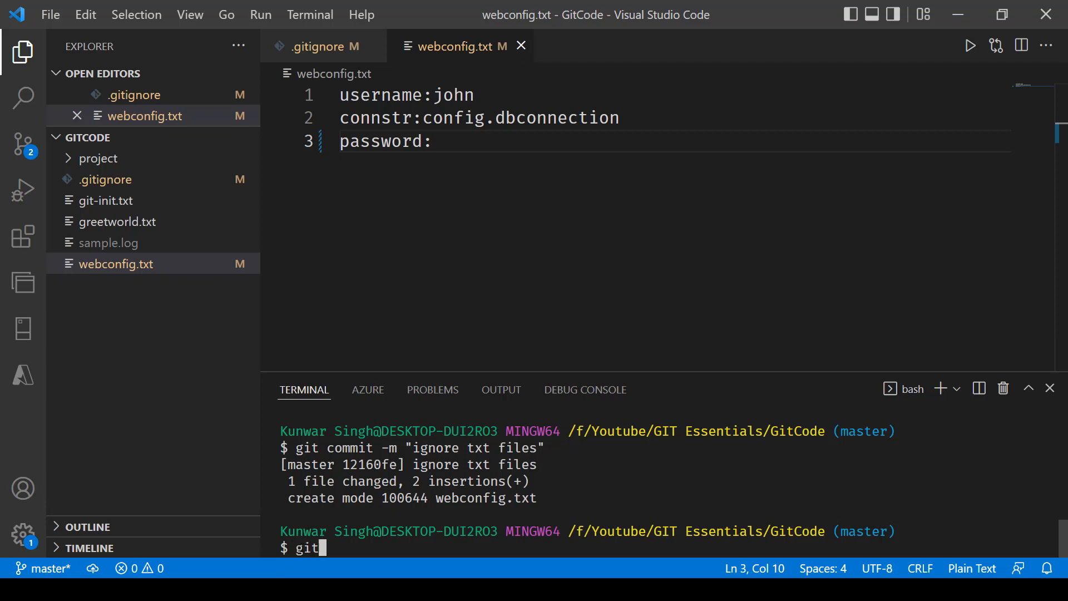
{"action": "type", "text": " status."}
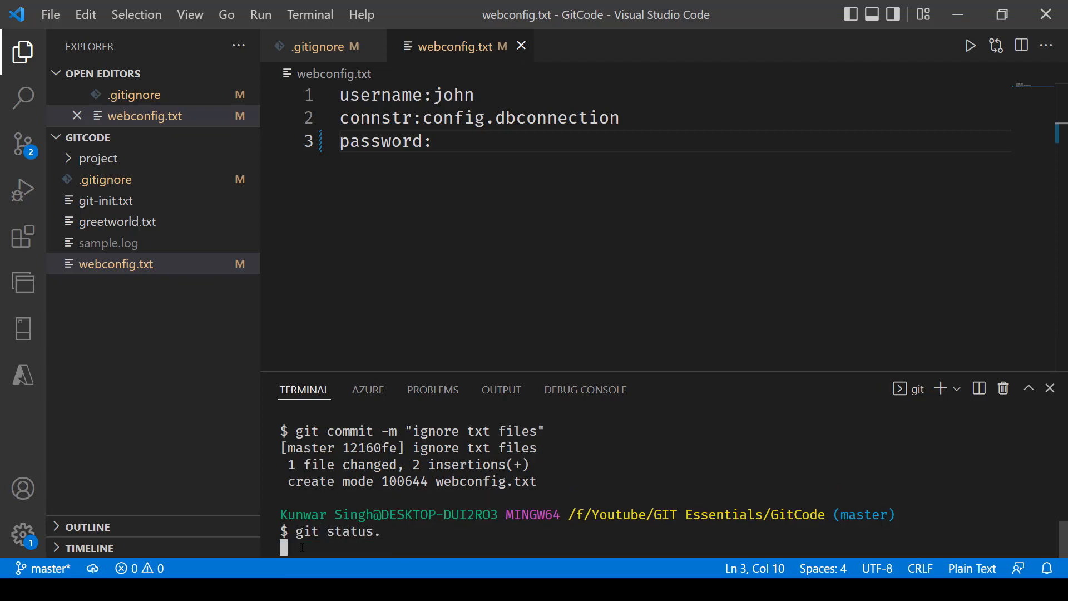
Step: Run git status, showing .gitignore and webconfig.txt as modified, and highlight the webconfig.txt line
{"action": "key", "text": "Return"}
{"action": "key", "text": "Up"}
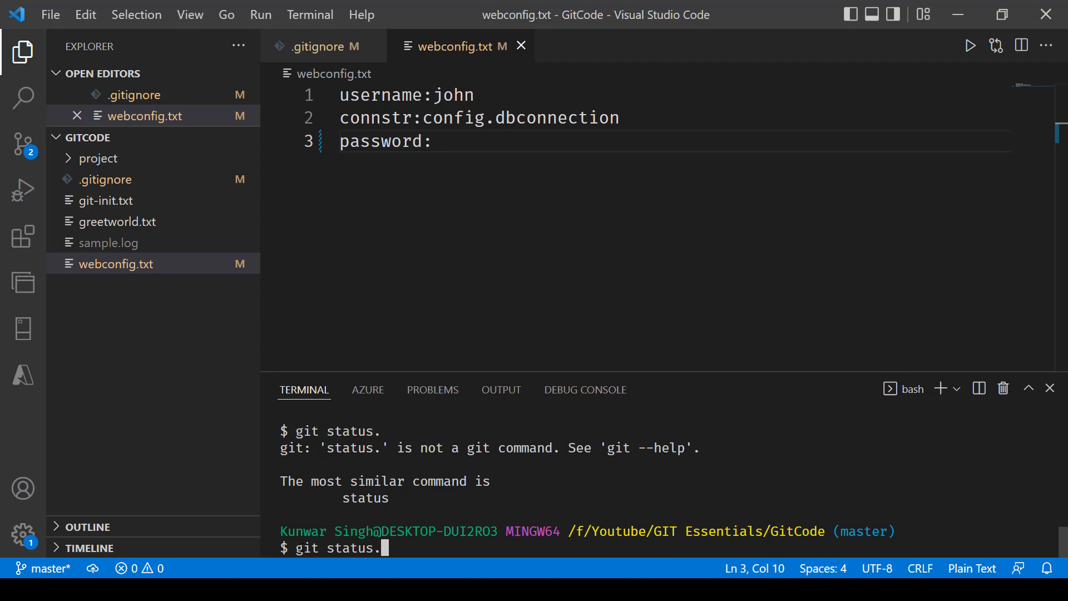
{"action": "type", "text": "https://youtu.be/ZqHp1j6kdJQ"}
{"action": "key", "text": "BackSpace"}
{"action": "key", "text": "BackSpace"}
{"action": "key", "text": "BackSpace"}
{"action": "key", "text": "BackSpace"}
{"action": "key", "text": "BackSpace"}
{"action": "key", "text": "BackSpace"}
{"action": "key", "text": "BackSpace"}
{"action": "key", "text": "BackSpace"}
{"action": "key", "text": "BackSpace"}
{"action": "key", "text": "BackSpace"}
{"action": "key", "text": "BackSpace"}
{"action": "key", "text": "BackSpace"}
{"action": "key", "text": "BackSpace"}
{"action": "key", "text": "BackSpace"}
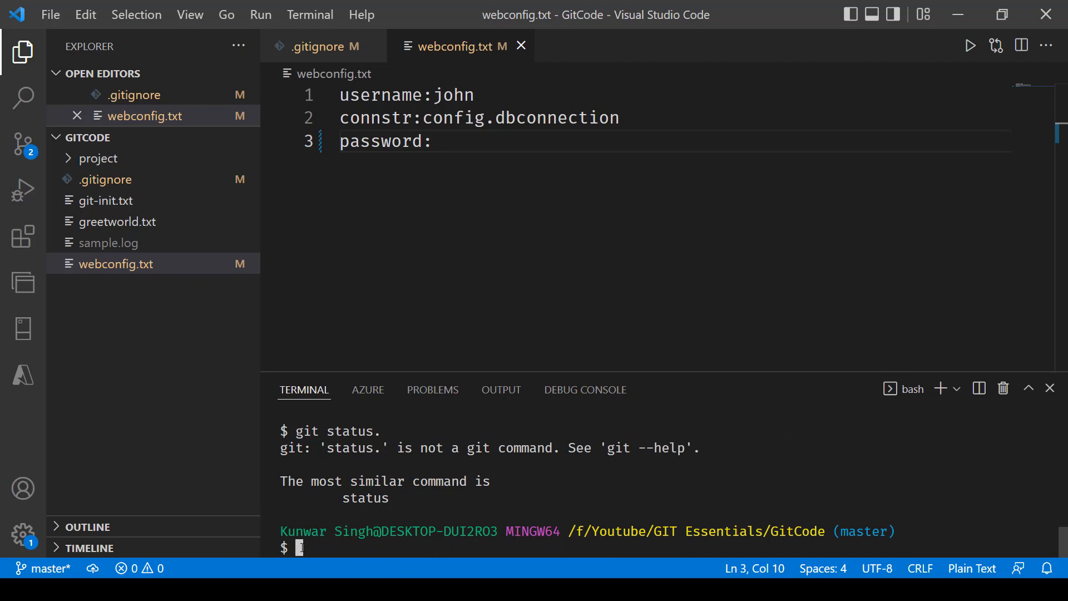
{"action": "type", "text": "git st"}
{"action": "type", "text": "u"}
{"action": "key", "text": "BackSpace"}
{"action": "type", "text": "atus"}
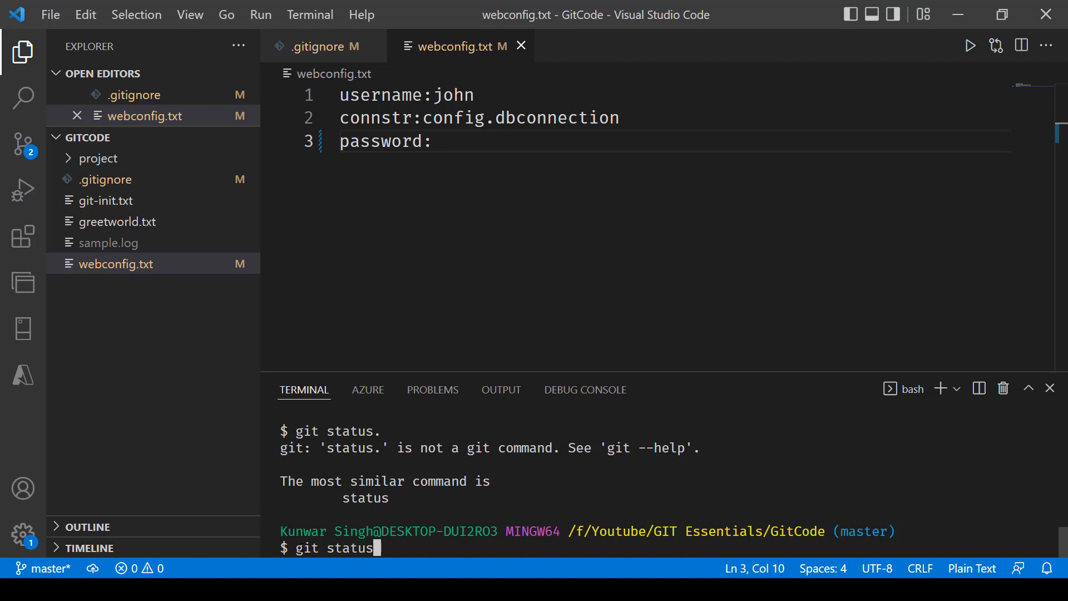
{"action": "key", "text": "Return"}
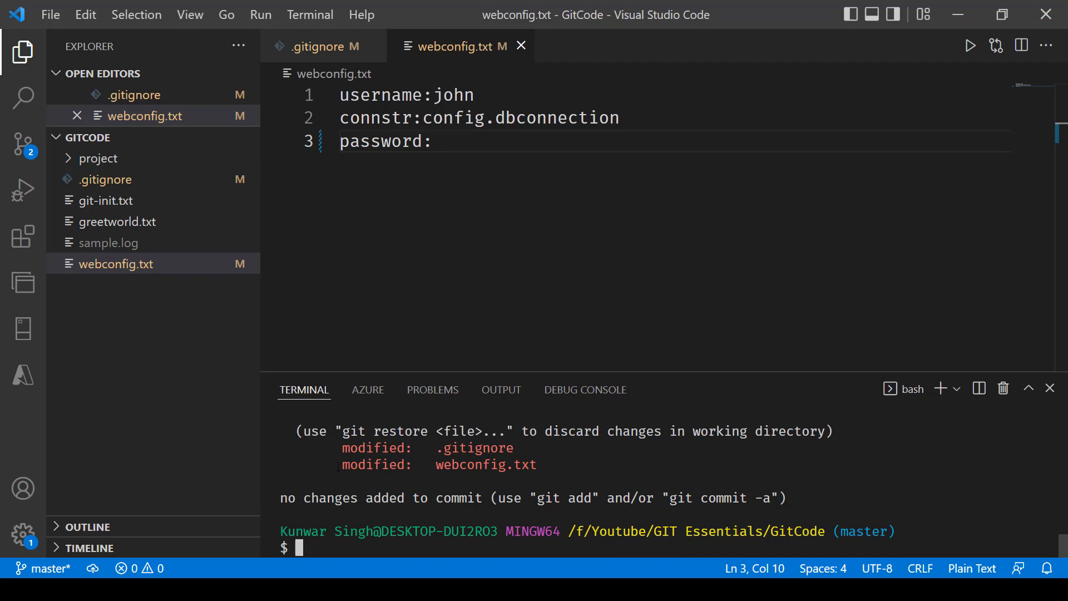
{"action": "left_click_drag", "start_coordinate": [336, 465], "coordinate": [559, 464]}
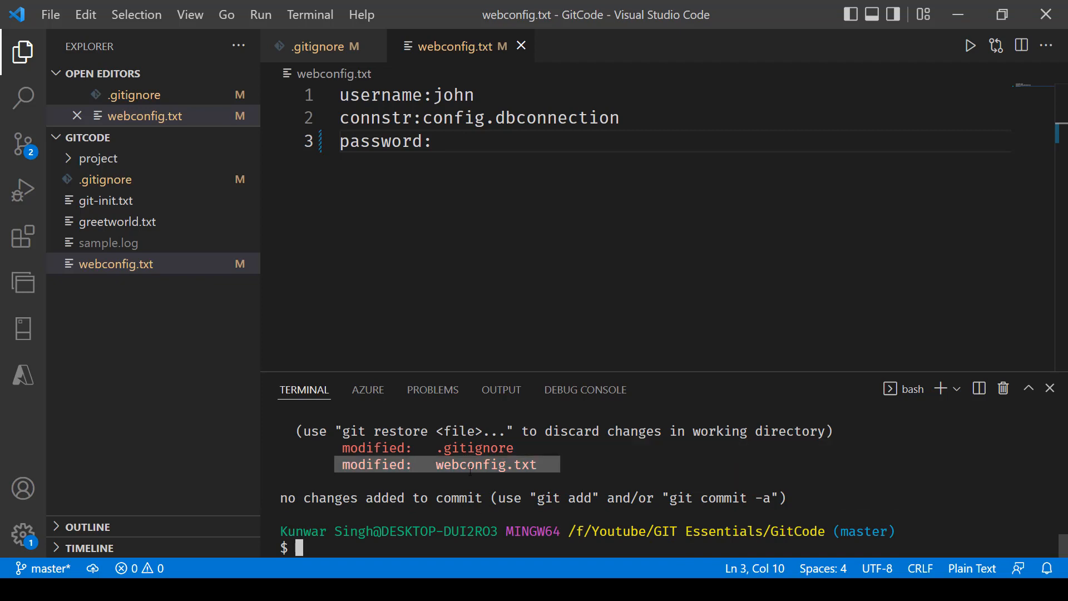
{"action": "scroll", "coordinate": [499, 481], "scroll_direction": "up", "scroll_amount": 3}
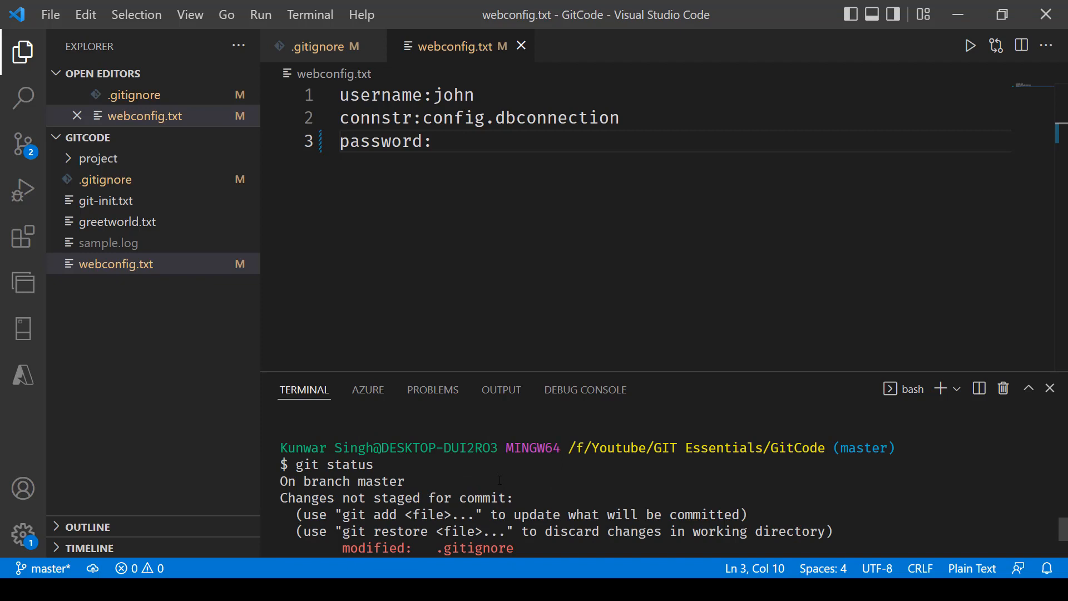
{"action": "scroll", "coordinate": [499, 480], "scroll_direction": "down", "scroll_amount": 3}
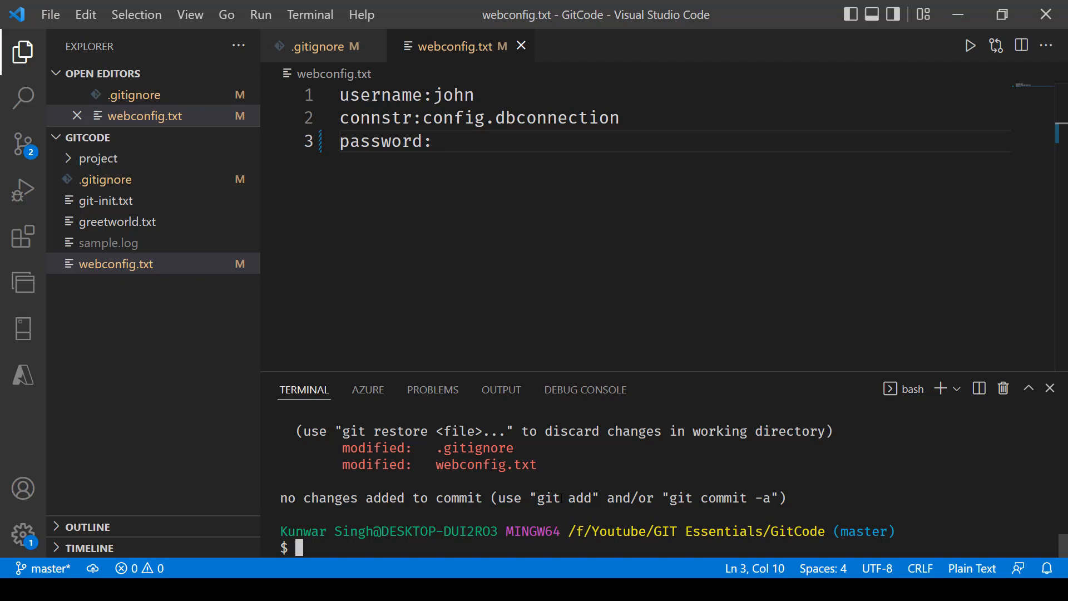
{"action": "type", "text": "git rm "}
{"action": "type", "text": "--cac"}
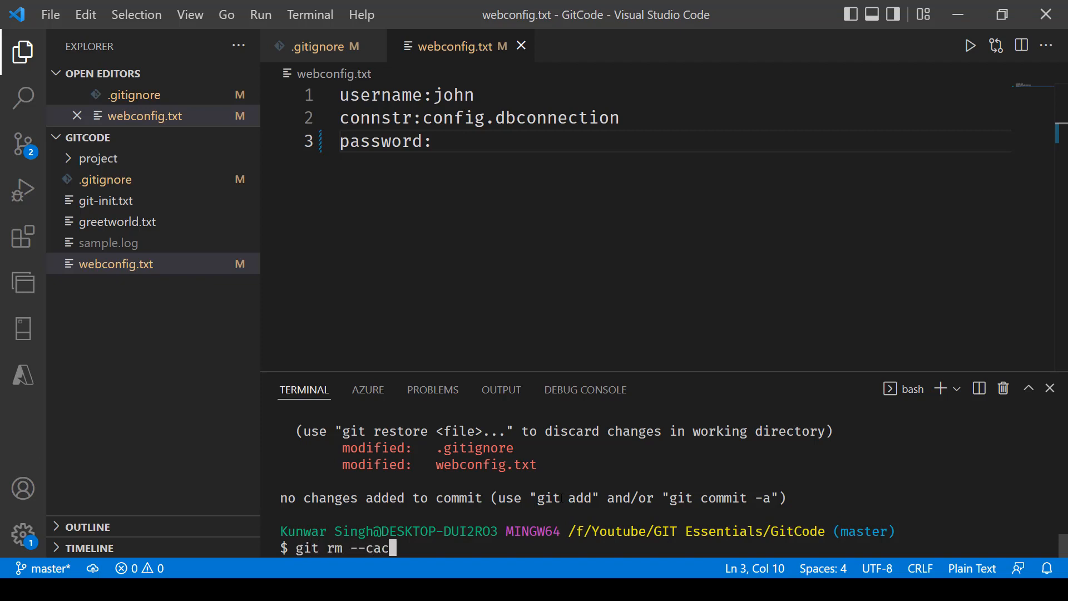
{"action": "type", "text": "hed"}
{"action": "type", "text": " we"}
{"action": "type", "text": "bcc"}
Step: Run git rm --cached webconfig.txt to stop tracking the file, then return to its contents
{"action": "key", "text": "BackSpace"}
{"action": "key", "text": "BackSpace"}
{"action": "type", "text": "conf"}
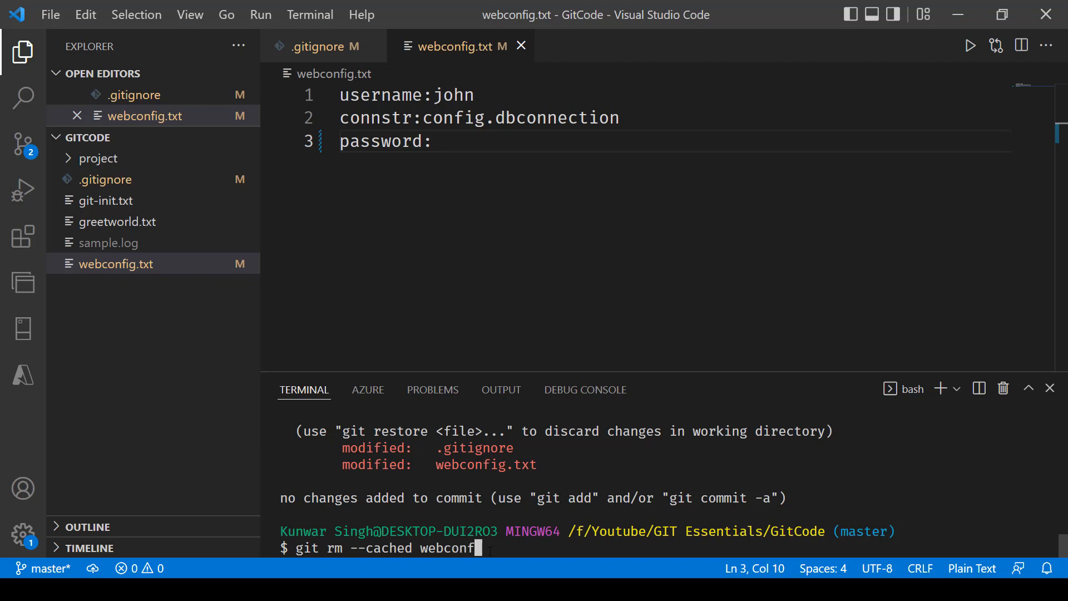
{"action": "type", "text": "ig.txt"}
{"action": "key", "text": "Return"}
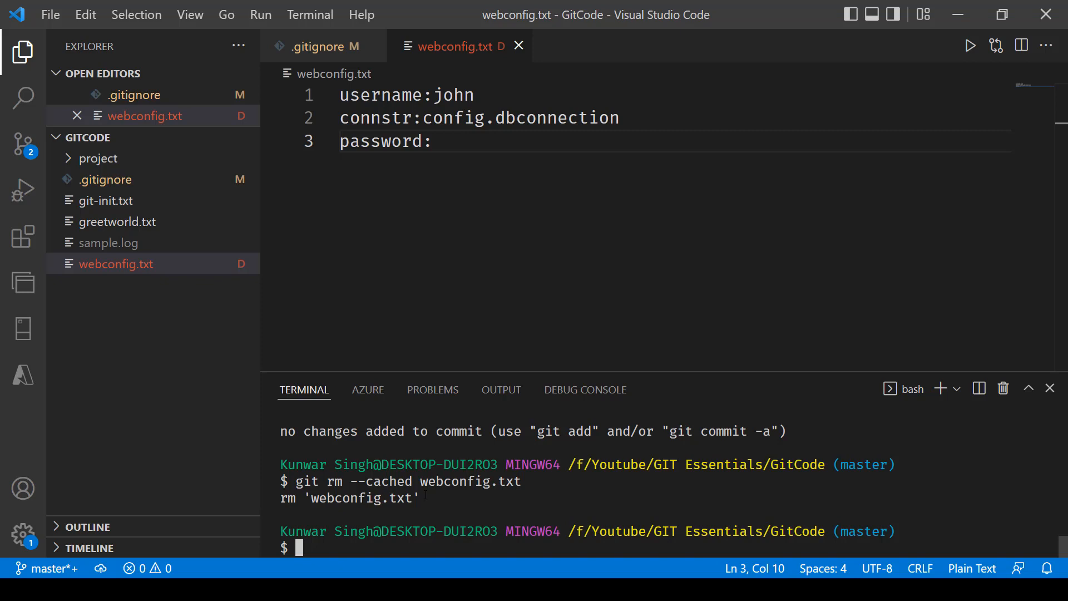
{"action": "left_click", "coordinate": [455, 46]}
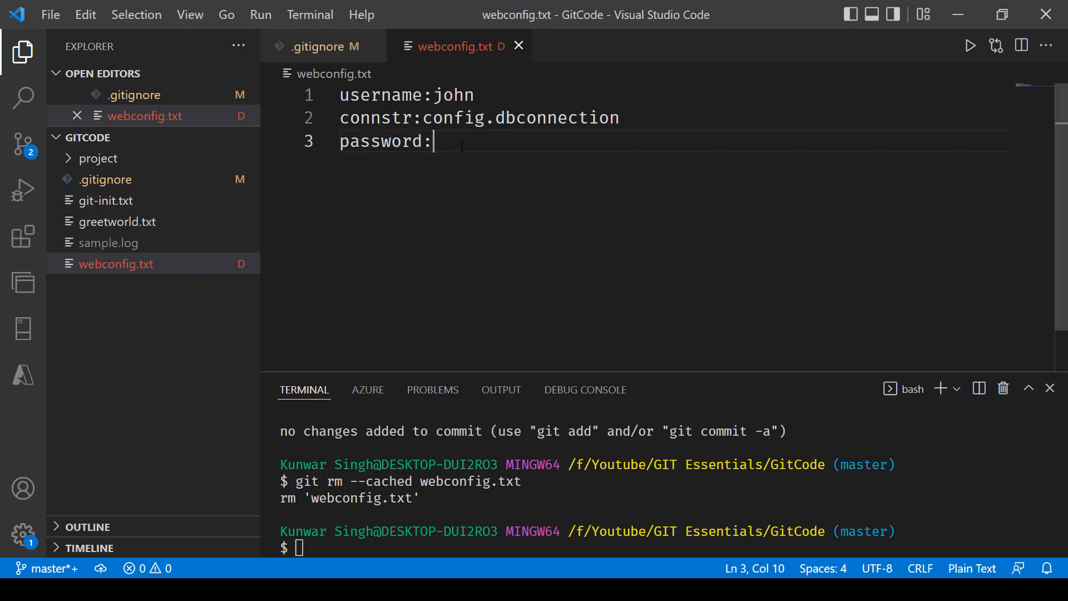
Step: Run git status, now listing only .gitignore as modified
{"action": "key", "text": "ctrl+grave"}
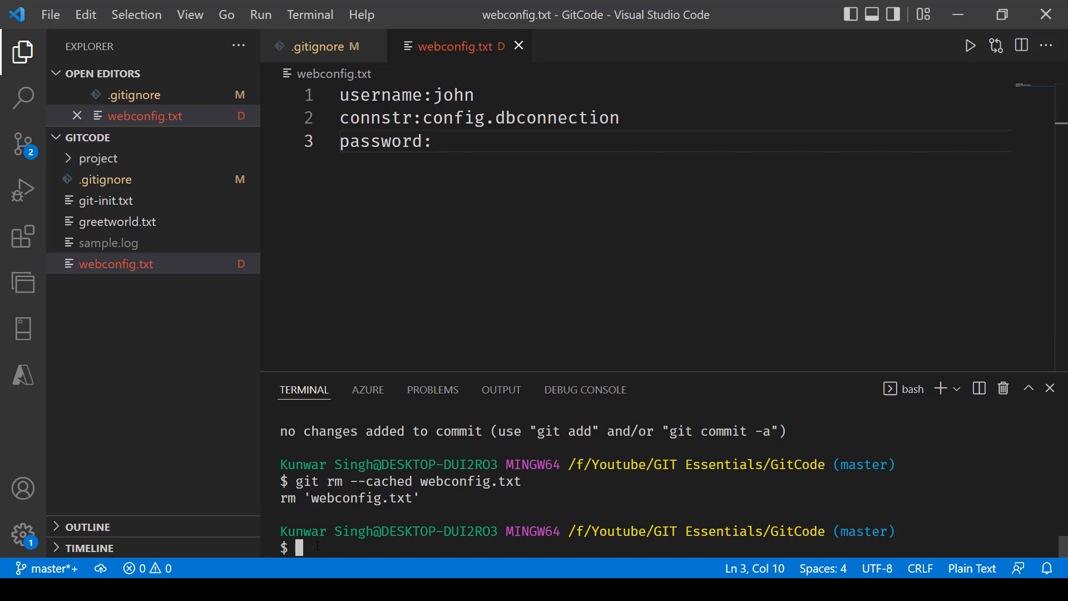
{"action": "type", "text": "gits"}
{"action": "key", "text": "BackSpace"}
{"action": "key", "text": "BackSpace"}
{"action": "type", "text": "t"}
{"action": "type", "text": " status"}
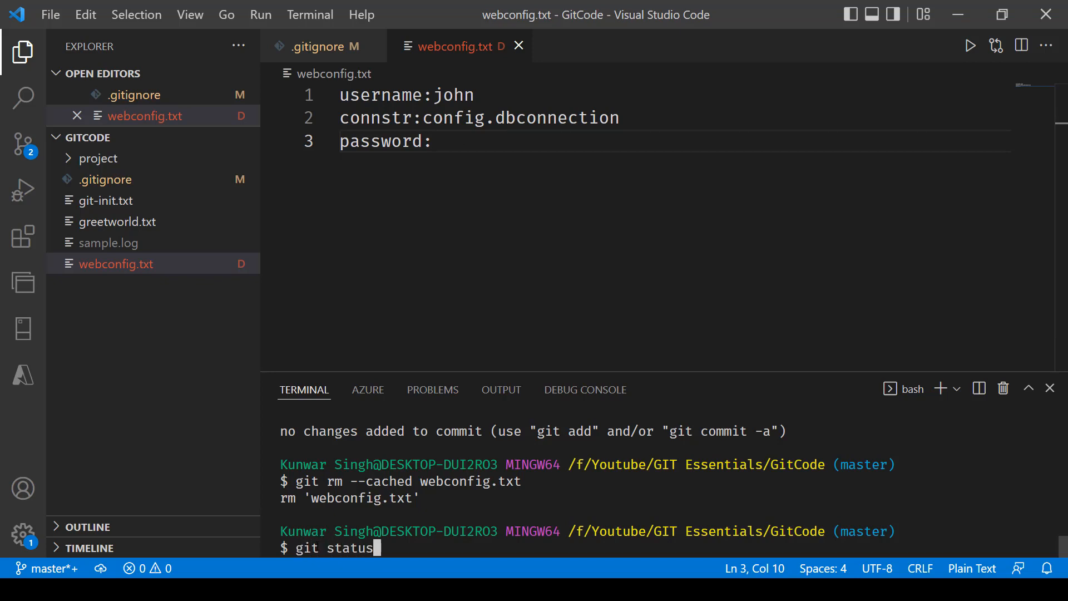
{"action": "key", "text": "Return"}
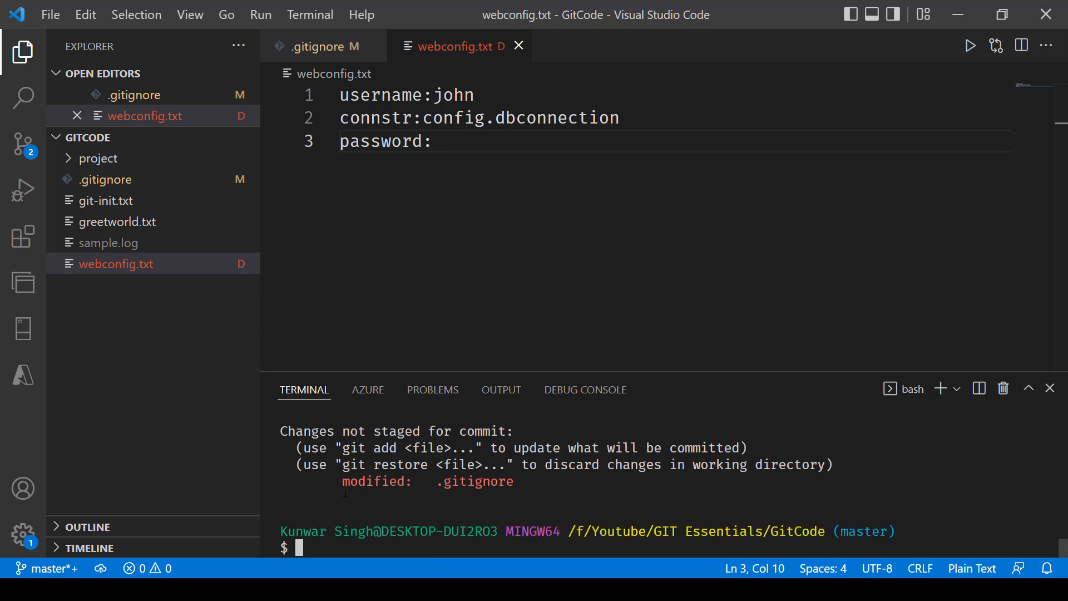
{"action": "left_click", "coordinate": [290, 288]}
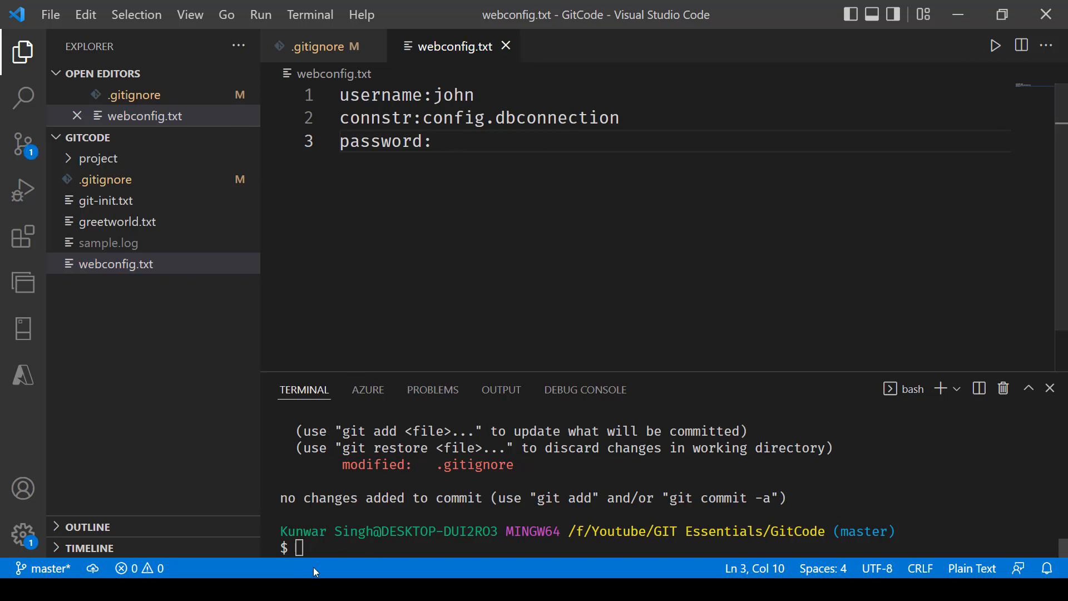
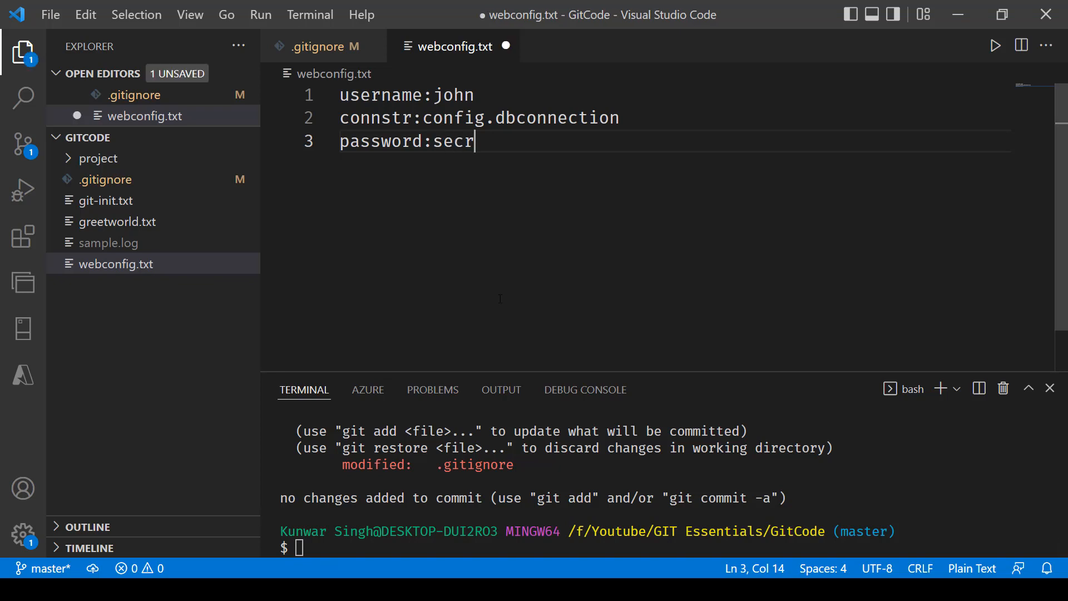
{"action": "key", "text": "ctrl+s"}
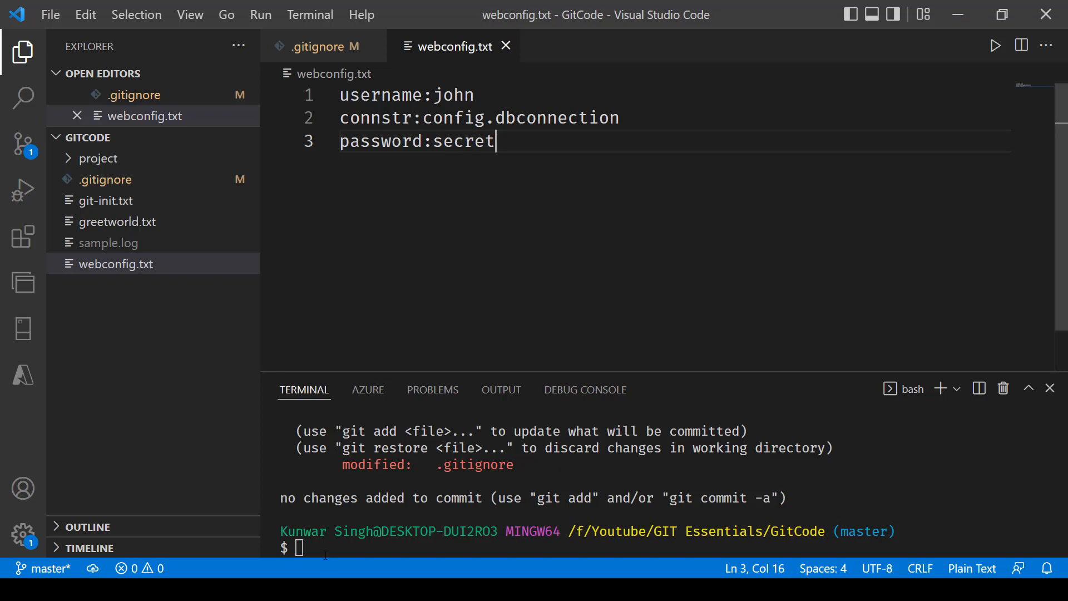
{"action": "left_click", "coordinate": [534, 500]}
{"action": "type", "text": "git stat"}
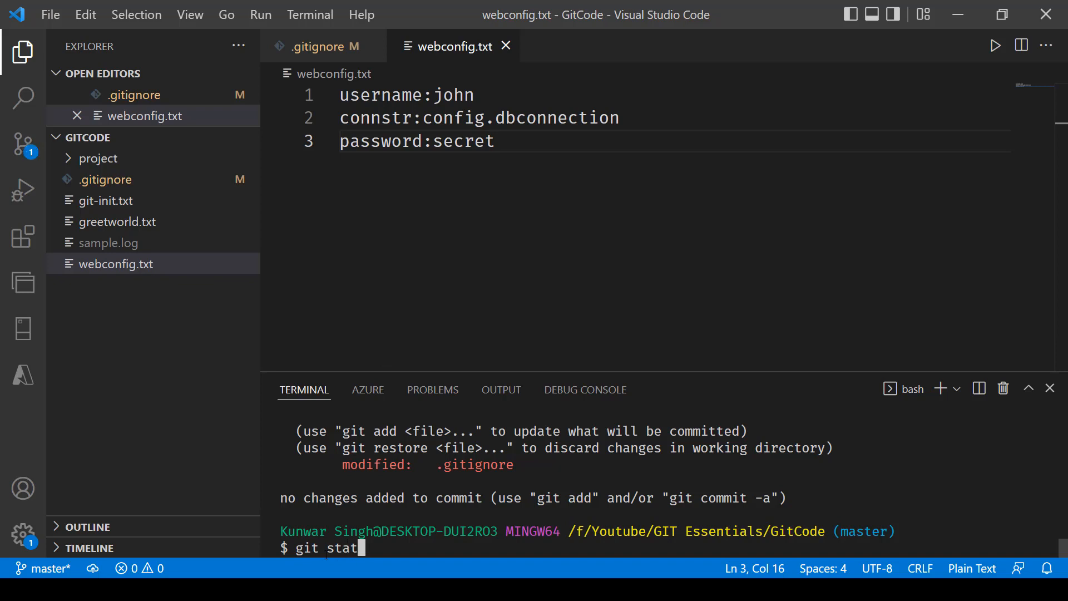
{"action": "type", "text": "us"}
{"action": "key", "text": "Return"}
{"action": "left_click_drag", "start_coordinate": [544, 465], "coordinate": [342, 465]}
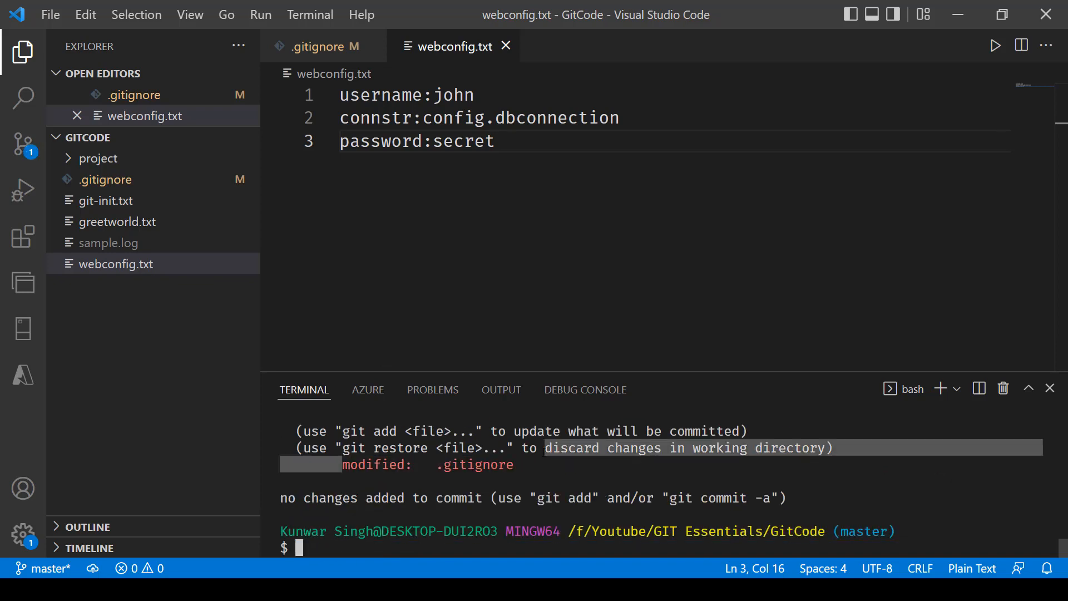
{"action": "left_click", "coordinate": [535, 238]}
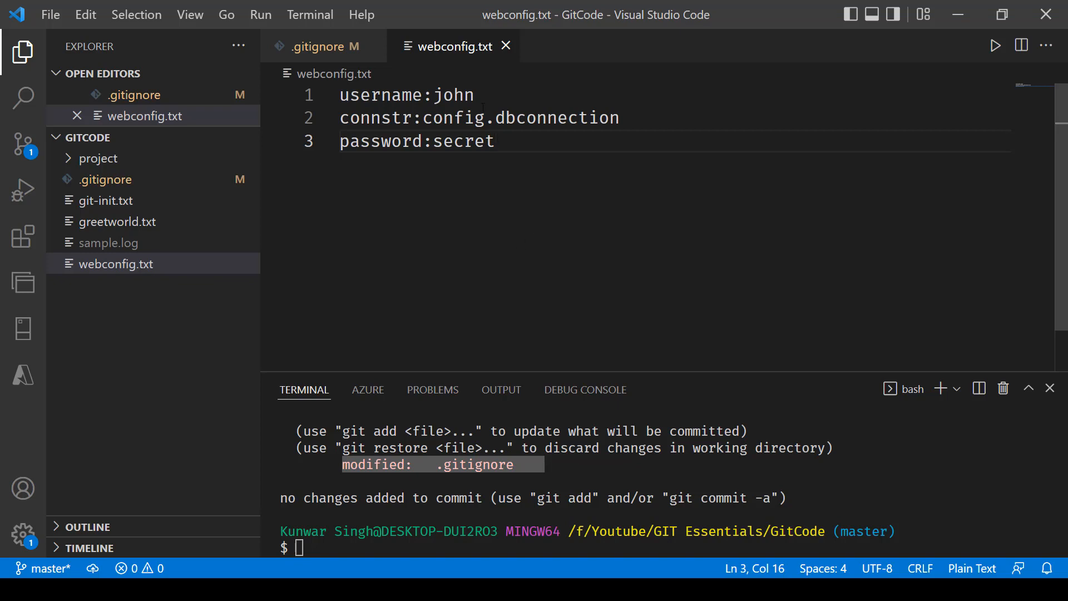
Step: Delete the webconfig.txt entry from .gitignore, leaving only *.log, and save
{"action": "left_click", "coordinate": [318, 46]}
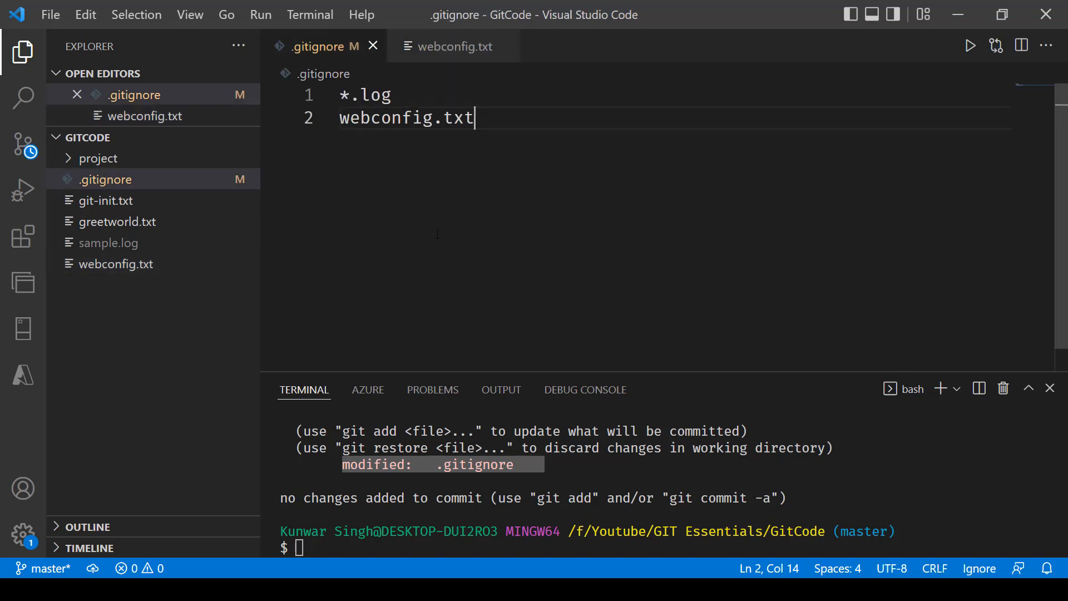
{"action": "double_click", "coordinate": [458, 118]}
{"action": "left_click", "coordinate": [328, 142]}
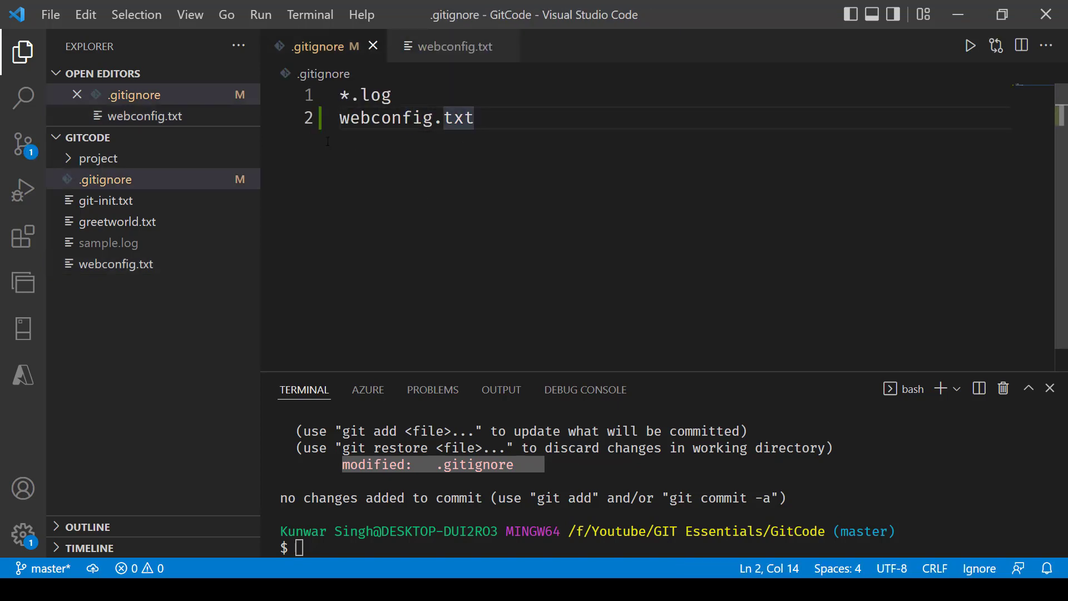
{"action": "left_click", "coordinate": [320, 118], "text": "shift"}
{"action": "key", "text": "BackSpace"}
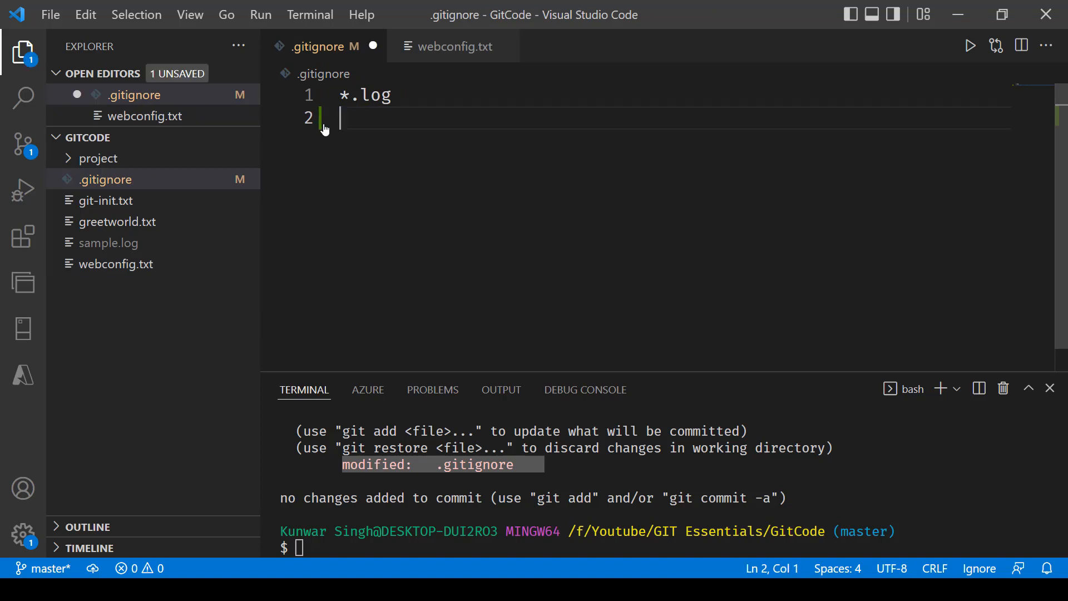
{"action": "key", "text": "BackSpace"}
{"action": "key", "text": "ctrl+s"}
Step: Run git status, now reporting webconfig.txt as untracked
{"action": "left_click", "coordinate": [325, 547]}
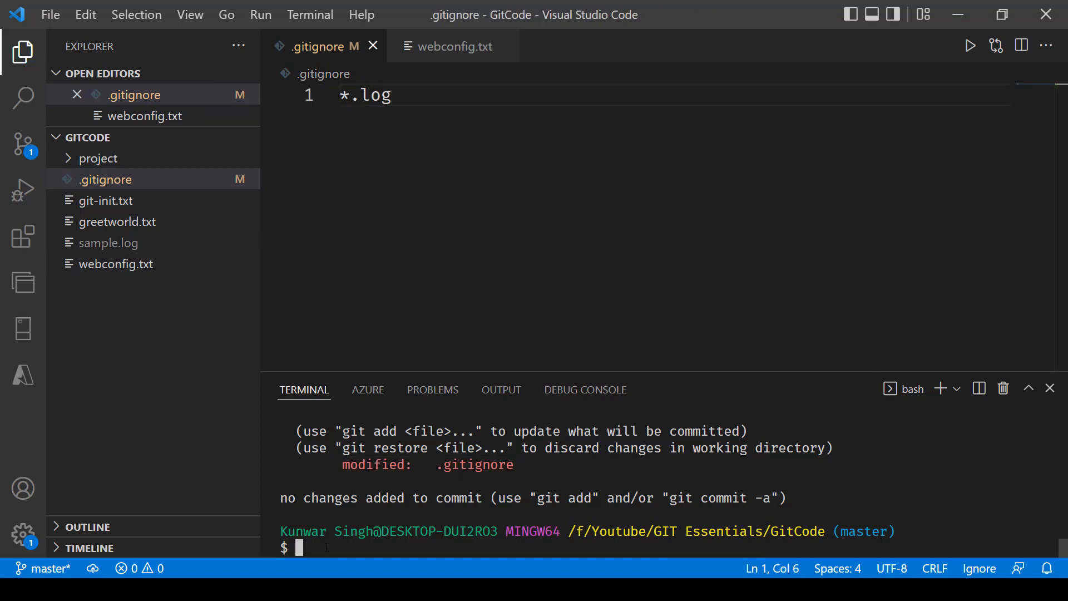
{"action": "type", "text": "git status"}
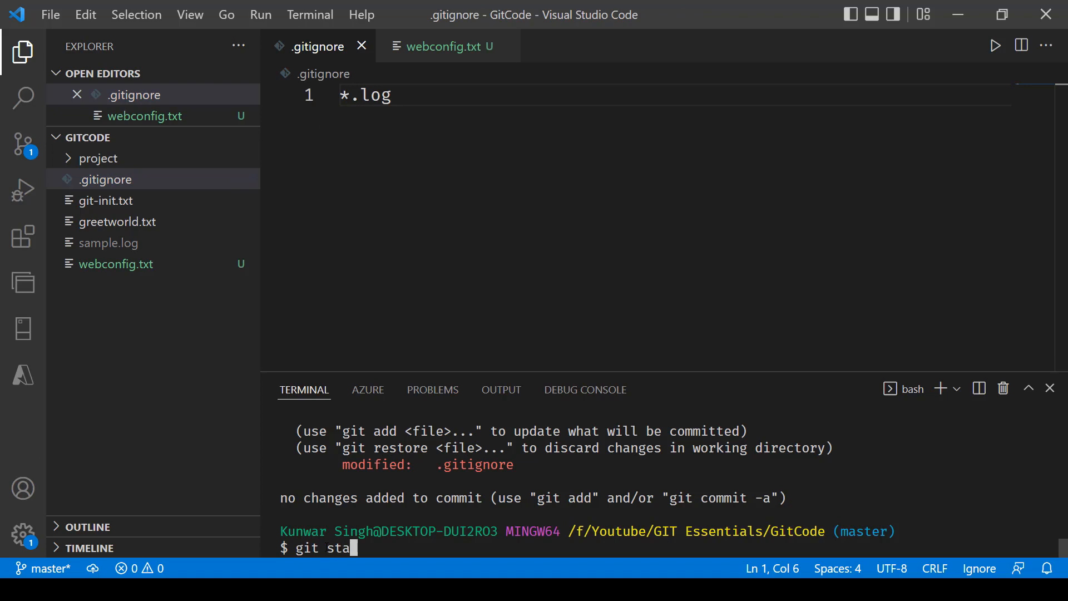
{"action": "key", "text": "Return"}
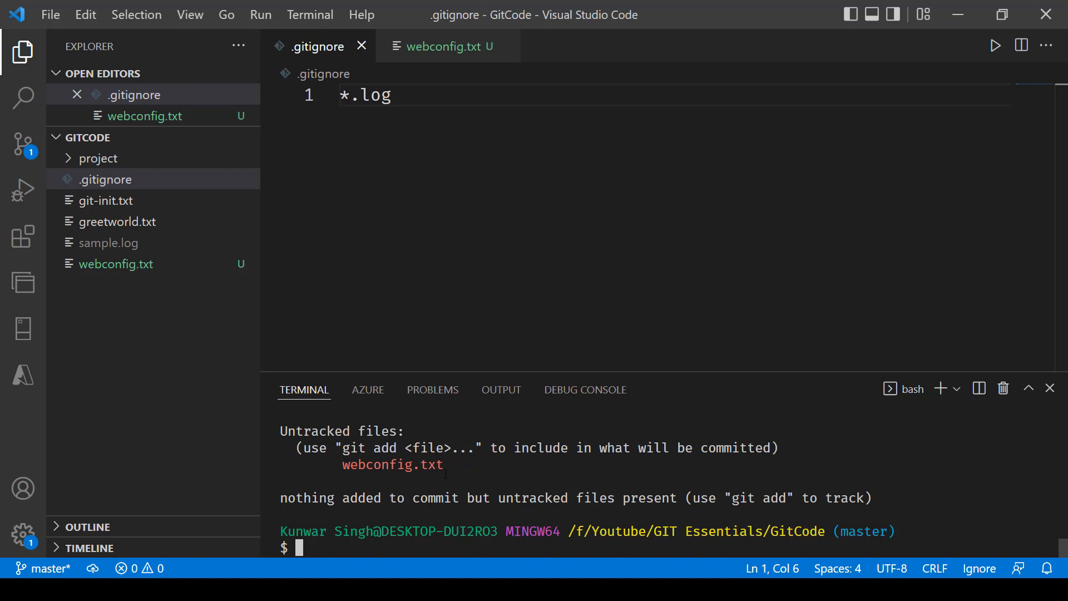
Step: Restore the webconfig.txt entry below *.log in .gitignore and save
{"action": "key", "text": "ctrl+1"}
{"action": "key", "text": "Return"}
{"action": "type", "text": "webconfig.txt"}
{"action": "key", "text": "ctrl+s"}
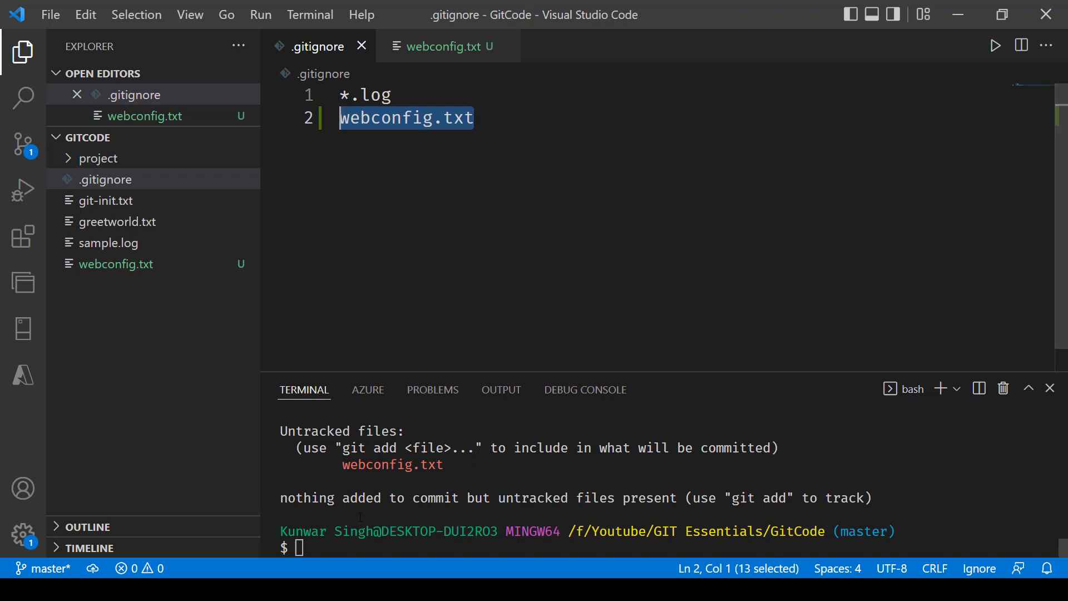
Step: Run git status, then git add .gitignore to stage the ignore file
{"action": "key", "text": "ctrl+grave"}
{"action": "type", "text": "git status"}
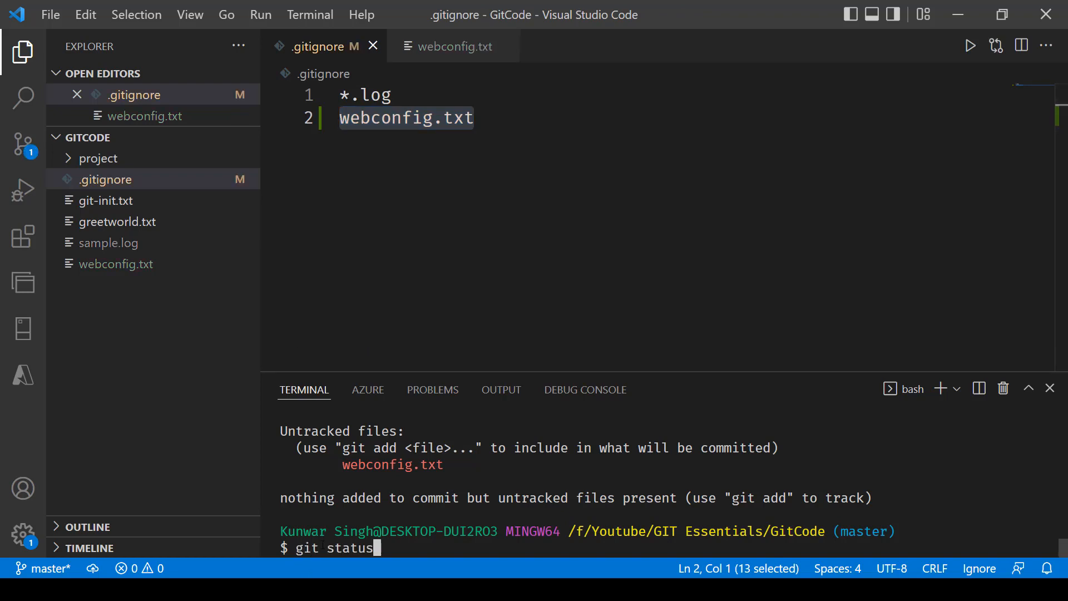
{"action": "key", "text": "Return"}
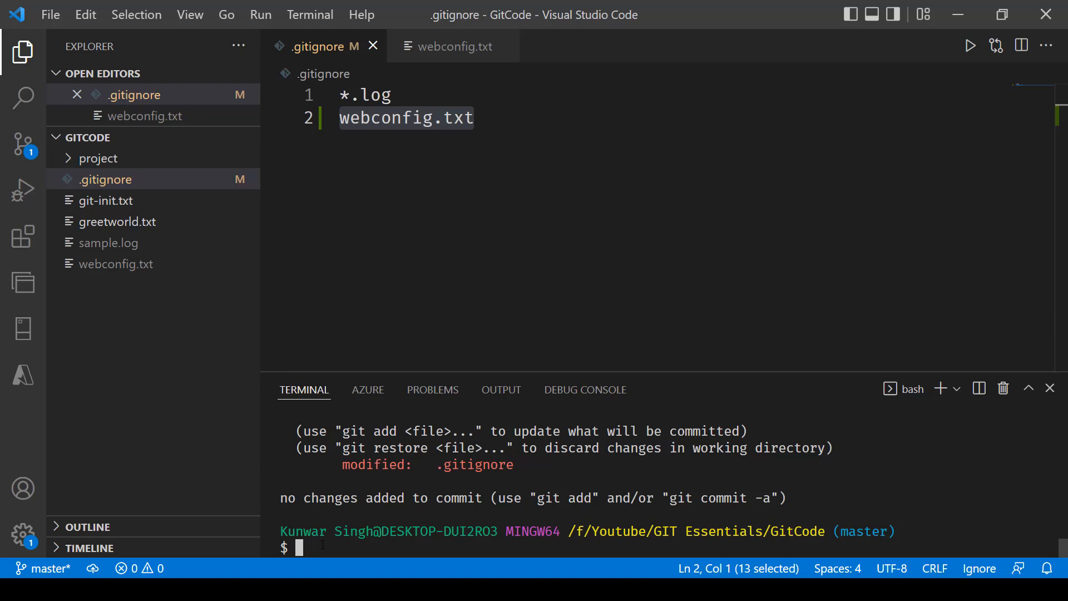
{"action": "type", "text": "git add gi"}
{"action": "type", "text": "t"}
{"action": "key", "text": "BackSpace"}
{"action": "key", "text": "BackSpace"}
{"action": "key", "text": "BackSpace"}
{"action": "type", "text": "."}
{"action": "type", "text": "gitignore"}
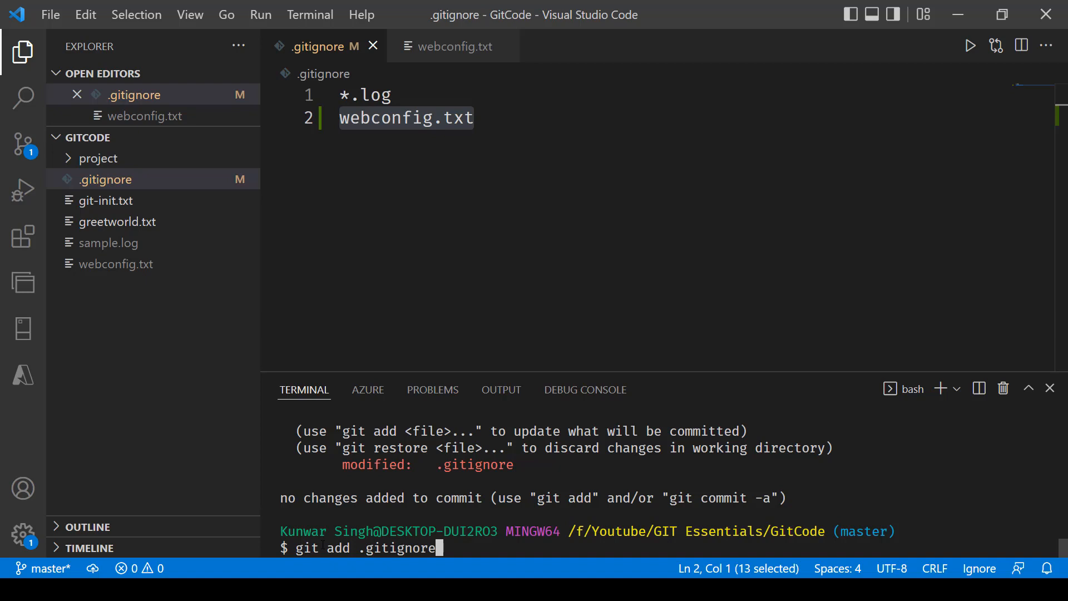
{"action": "type", "text": " -m \""}
{"action": "key", "text": "BackSpace"}
{"action": "key", "text": "BackSpace"}
{"action": "key", "text": "BackSpace"}
{"action": "key", "text": "BackSpace"}
{"action": "key", "text": "BackSpace"}
{"action": "key", "text": "Return"}
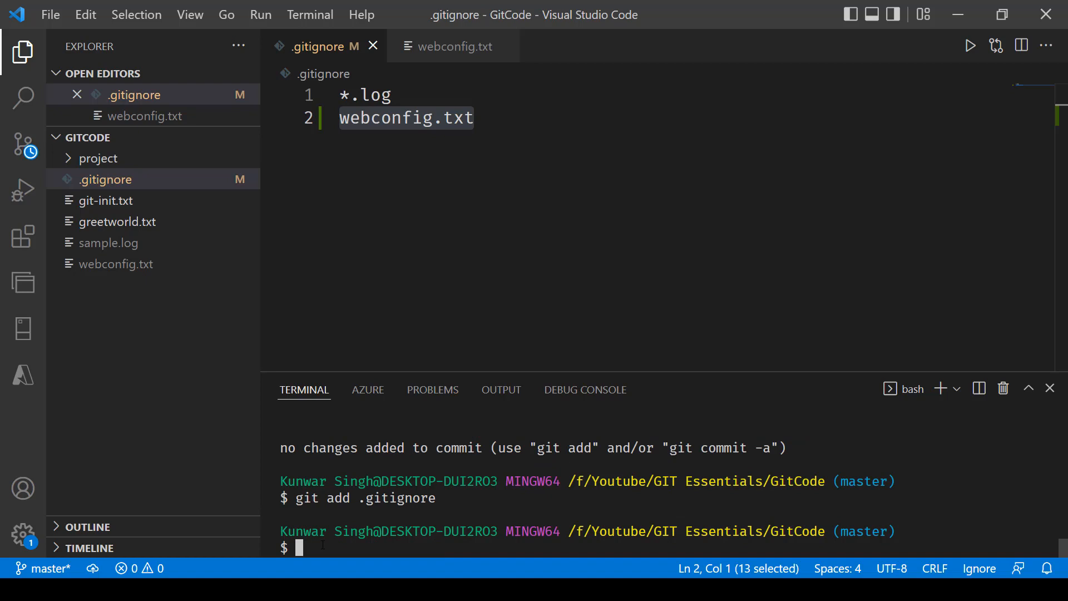
{"action": "type", "text": "git commit -m "}
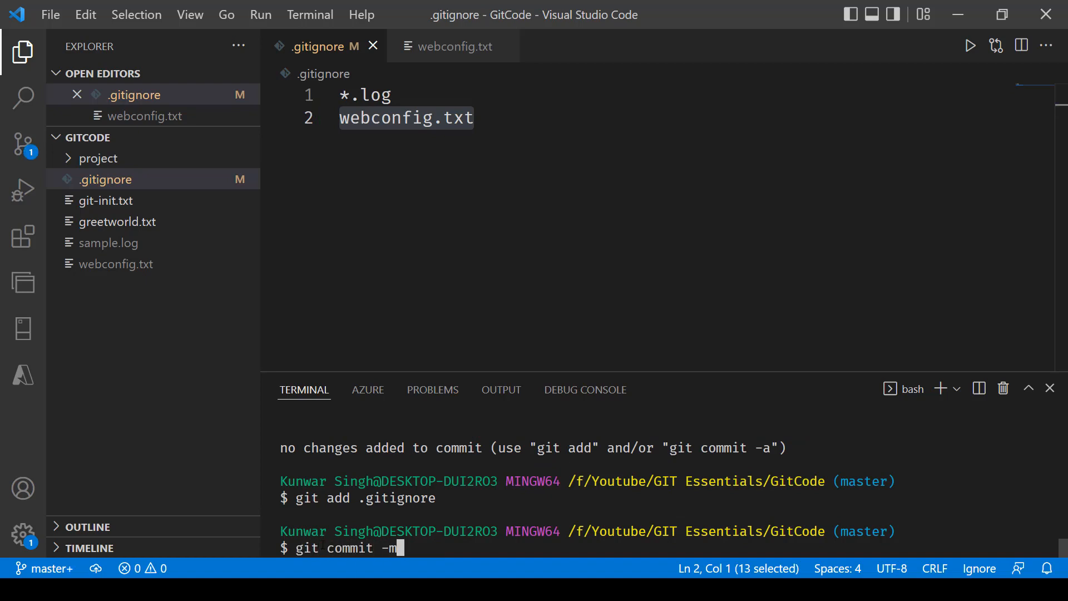
{"action": "type", "text": "\"iogn"}
{"action": "type", "text": "ore"}
Step: Commit with message "igenore webconfig.txt" after fixing typos, then confirm a clean working tree via git status
{"action": "key", "text": "BackSpace"}
{"action": "key", "text": "BackSpace"}
{"action": "key", "text": "BackSpace"}
{"action": "key", "text": "BackSpace"}
{"action": "key", "text": "BackSpace"}
{"action": "type", "text": "genore we"}
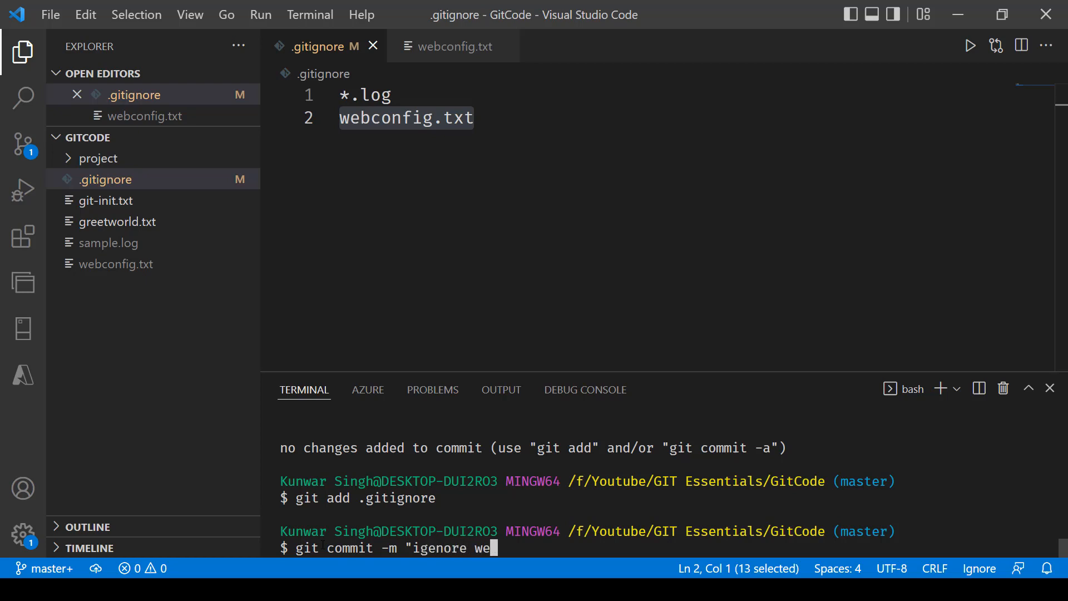
{"action": "type", "text": "bcongf"}
{"action": "key", "text": "BackSpace"}
{"action": "key", "text": "BackSpace"}
{"action": "type", "text": "fig.tx"}
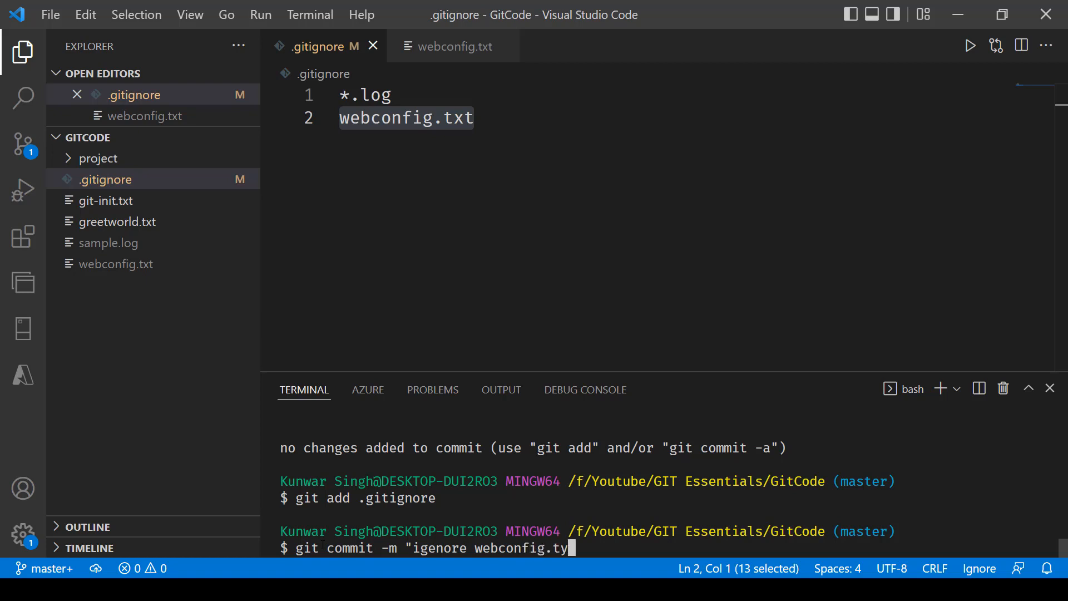
{"action": "type", "text": "t\""}
{"action": "key", "text": "Return"}
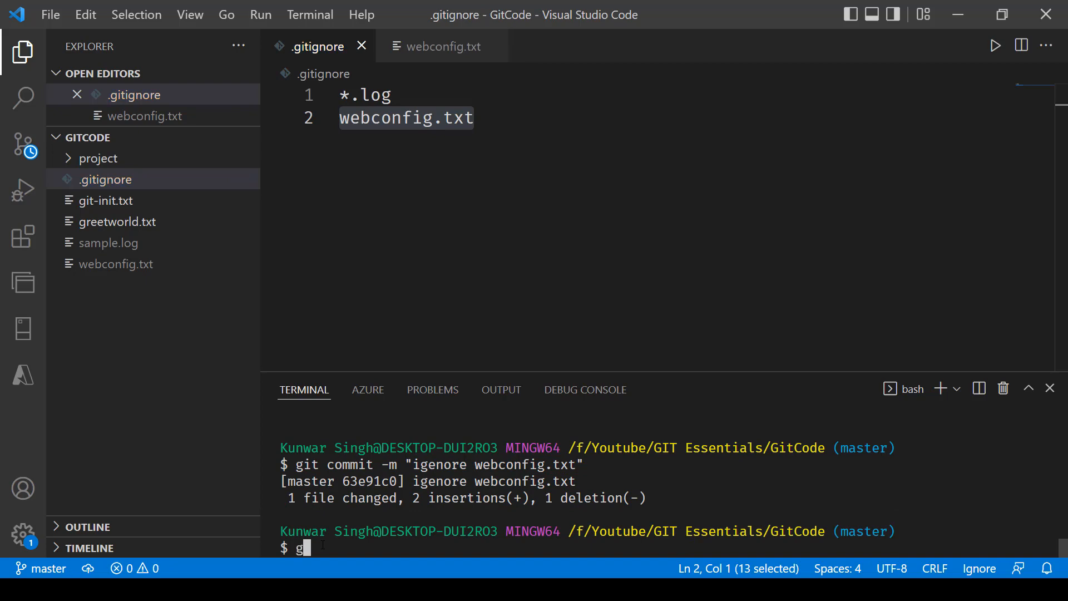
{"action": "type", "text": "git status"}
{"action": "key", "text": "Return"}
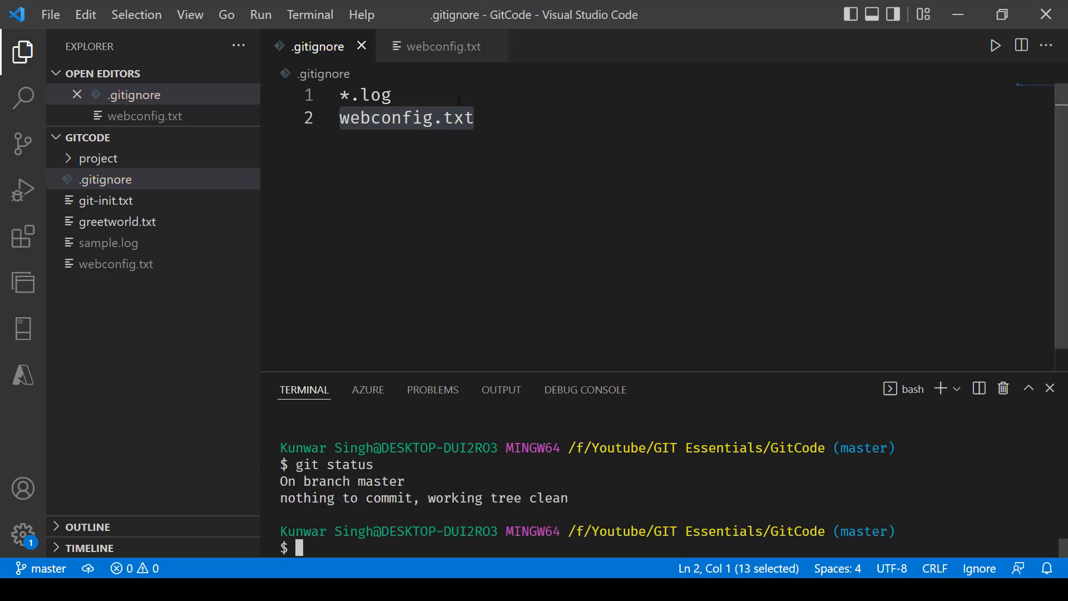
Step: Add hashkey:1010 as a fourth line in webconfig.txt and save the file
{"action": "left_click", "coordinate": [434, 46]}
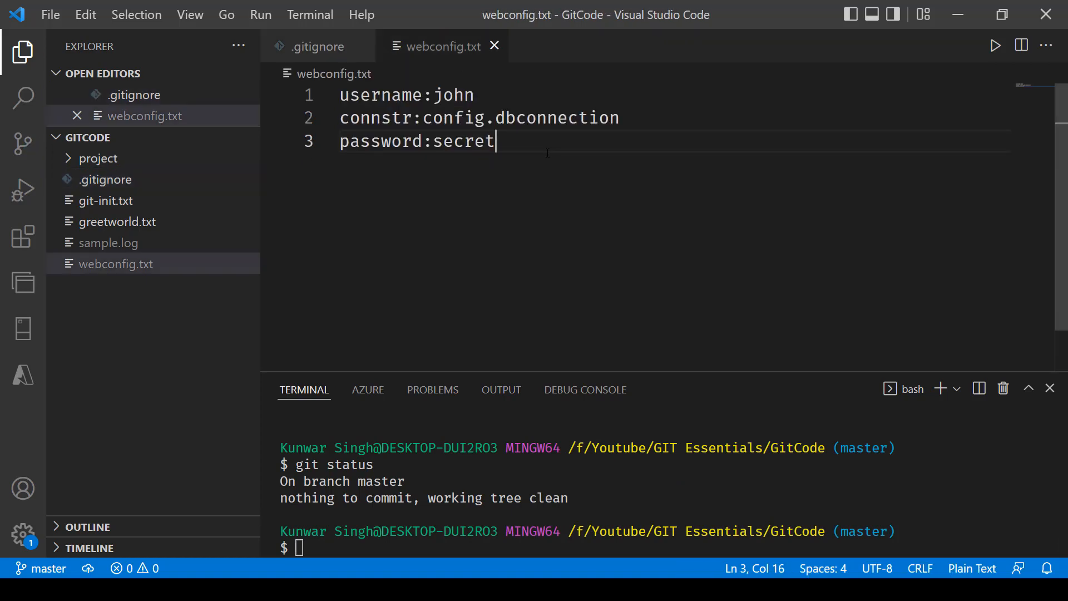
{"action": "key", "text": "Return"}
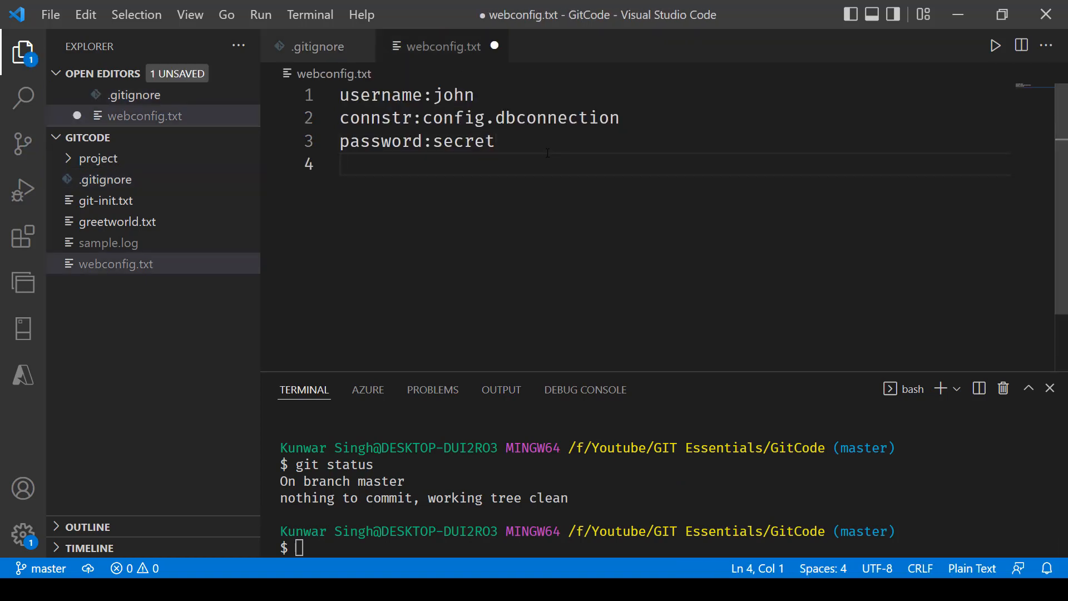
{"action": "type", "text": "hashkey"}
{"action": "type", "text": ":1010"}
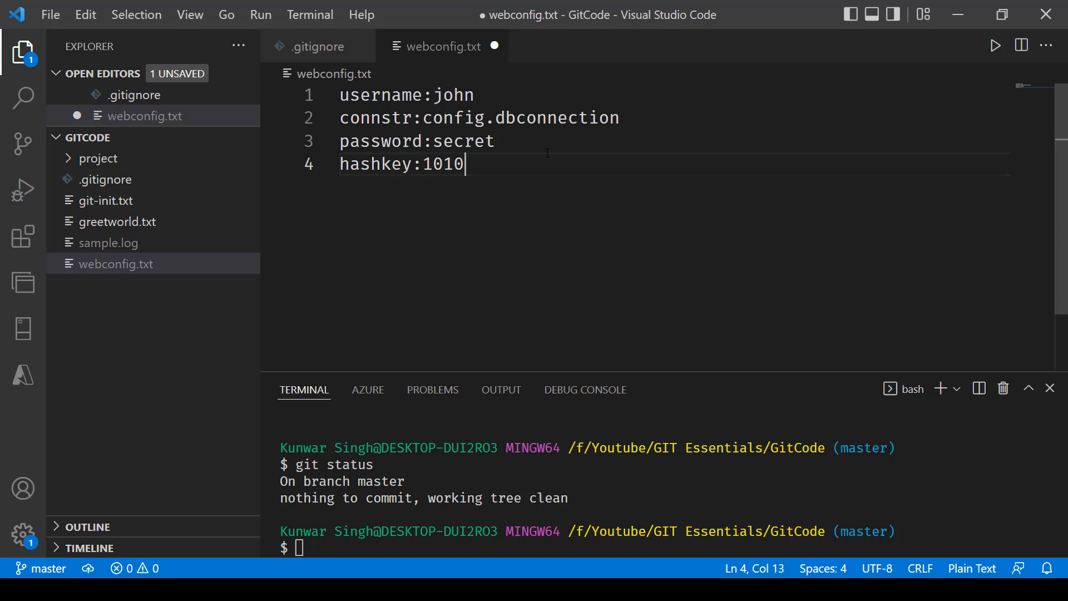
{"action": "key", "text": "ctrl+s"}
Step: Run git status to confirm the working tree stays clean, briefly selecting config lines 2-4
{"action": "left_click", "coordinate": [417, 472]}
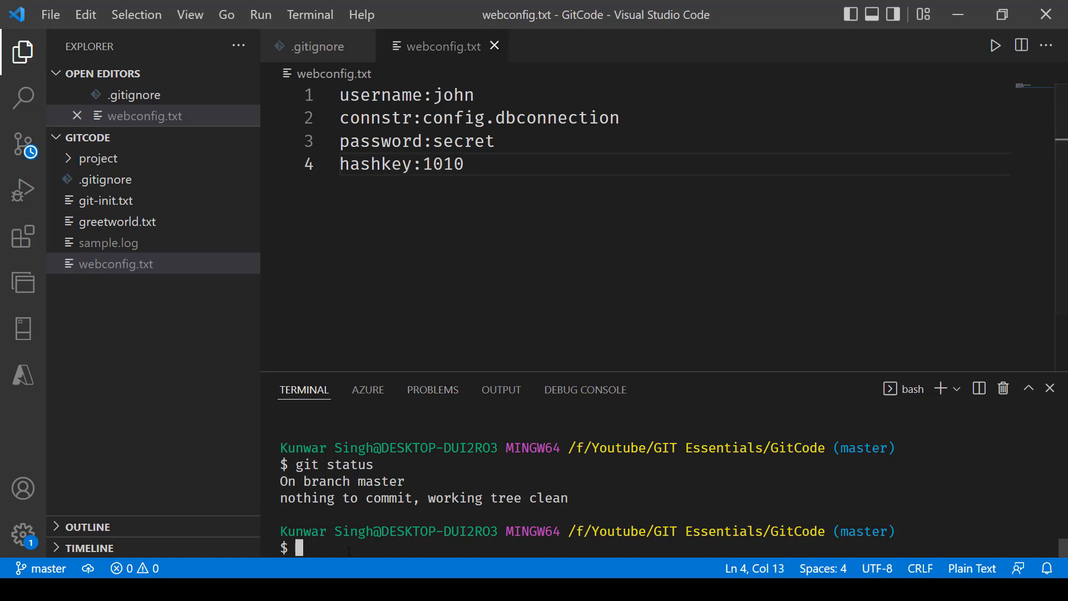
{"action": "type", "text": "git statuis"}
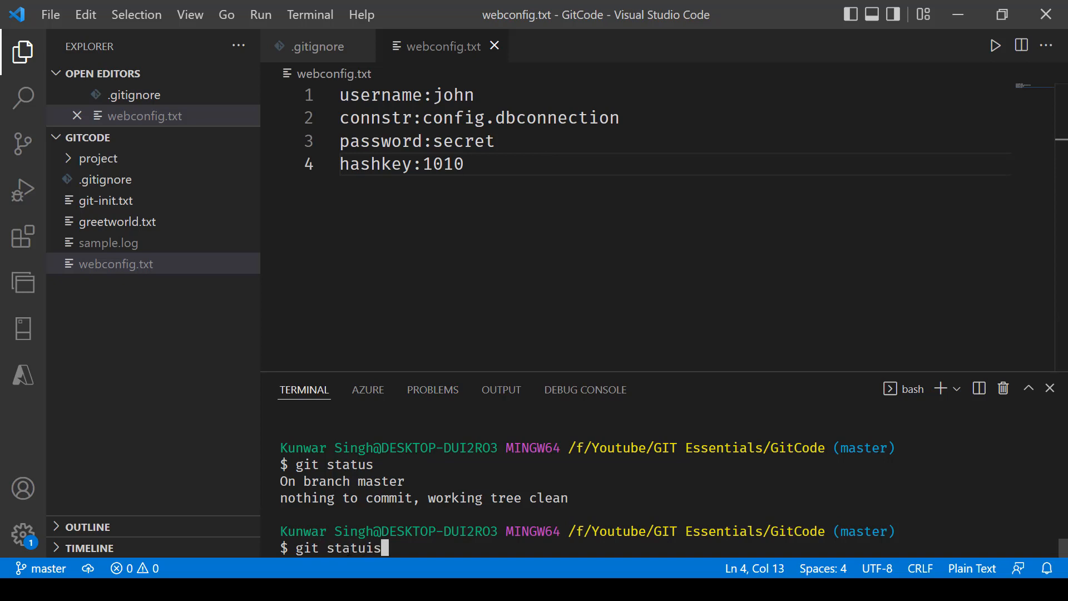
{"action": "key", "text": "Return"}
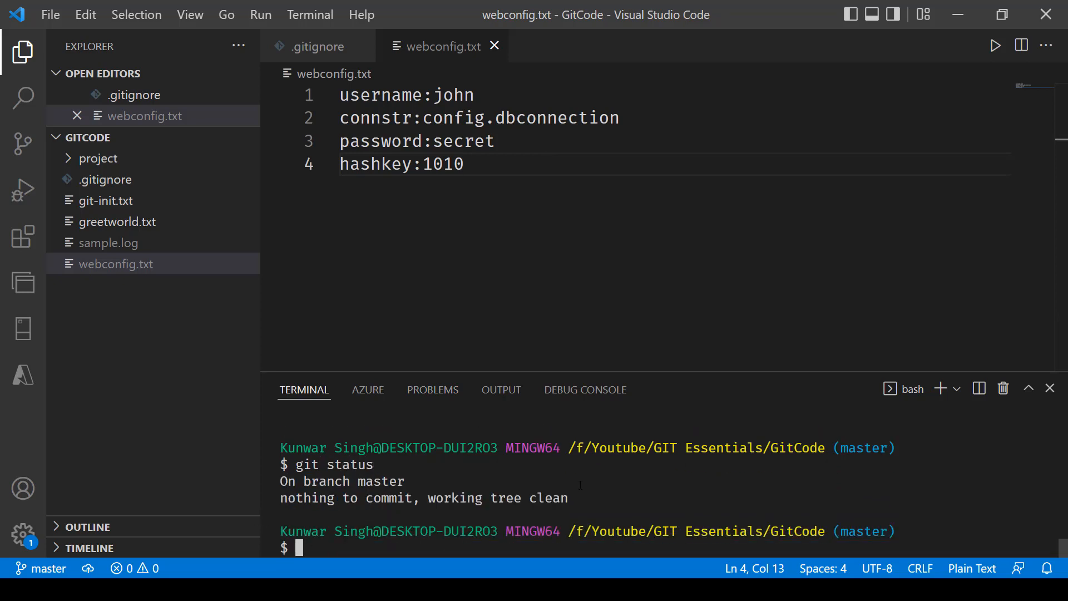
{"action": "left_click", "coordinate": [468, 164]}
{"action": "left_click_drag", "start_coordinate": [467, 163], "coordinate": [338, 117]}
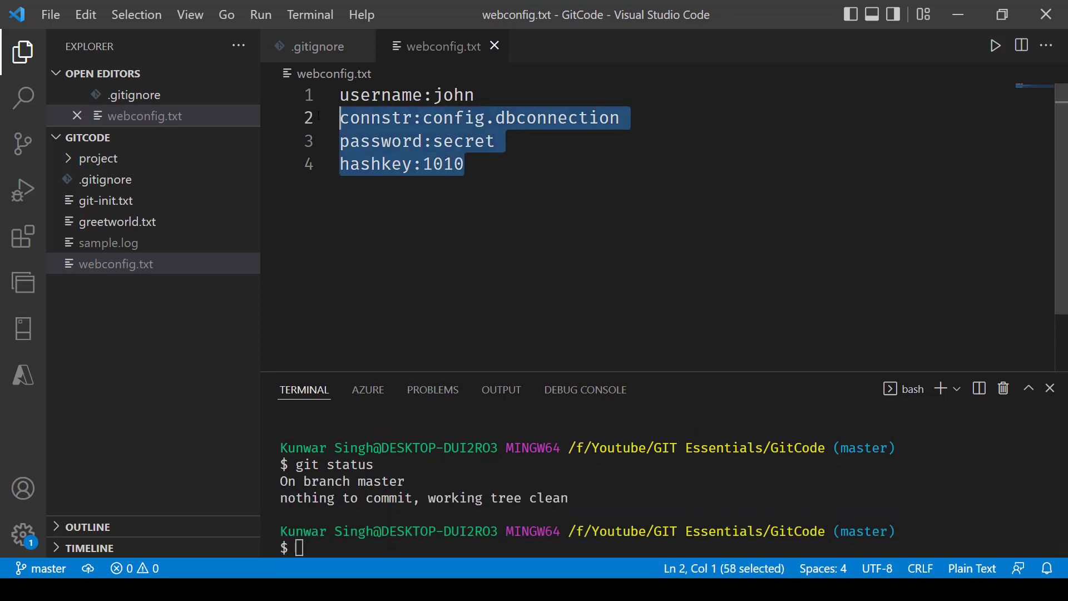
{"action": "left_click", "coordinate": [568, 215]}
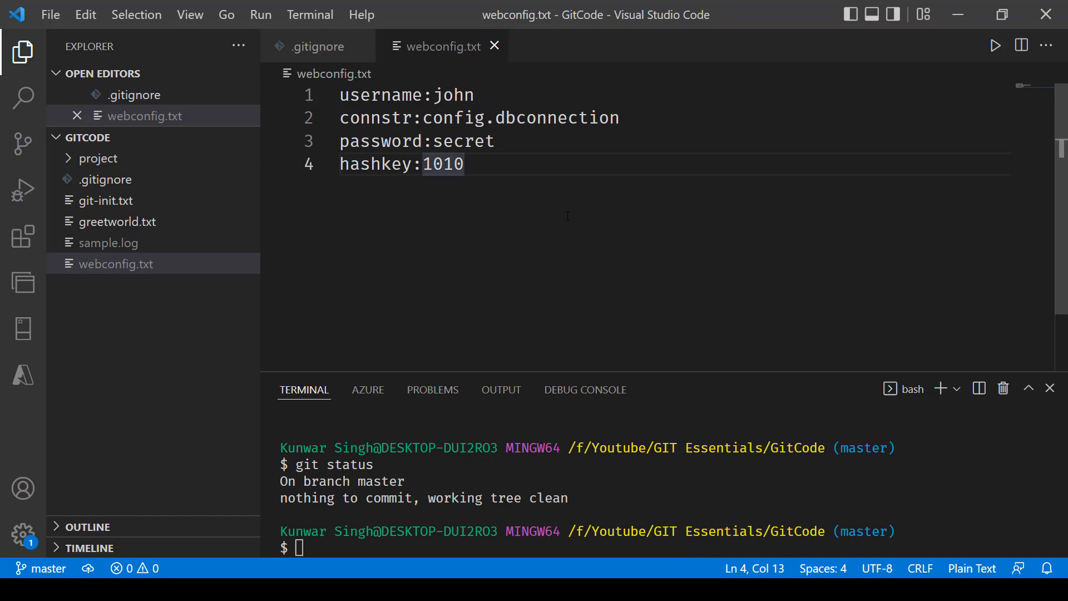